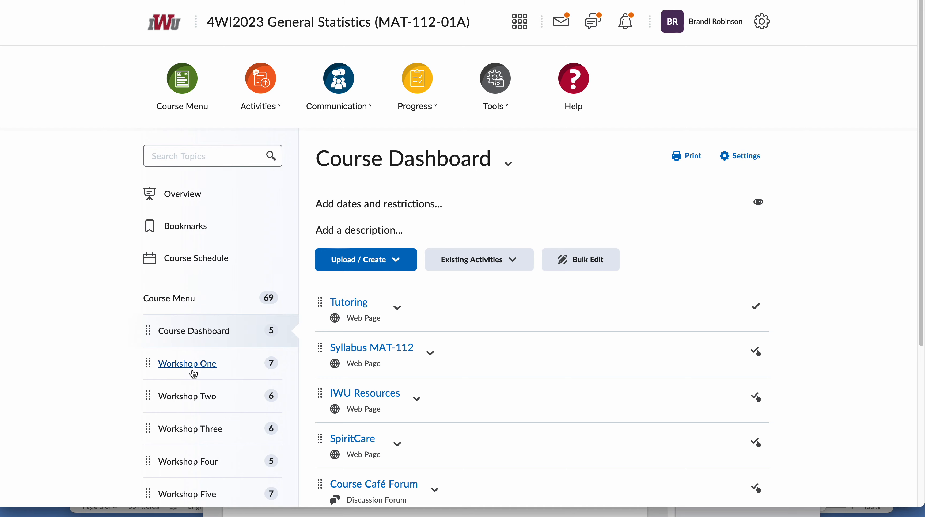
- Open Workshop One's 1.4 MyStatLab: Homework - Chapter 1 page and launch its MyStatLab exercise in a new window
left_click(192, 362)
scroll(309, 363, "down", 5)
scroll(310, 363, "down", 2)
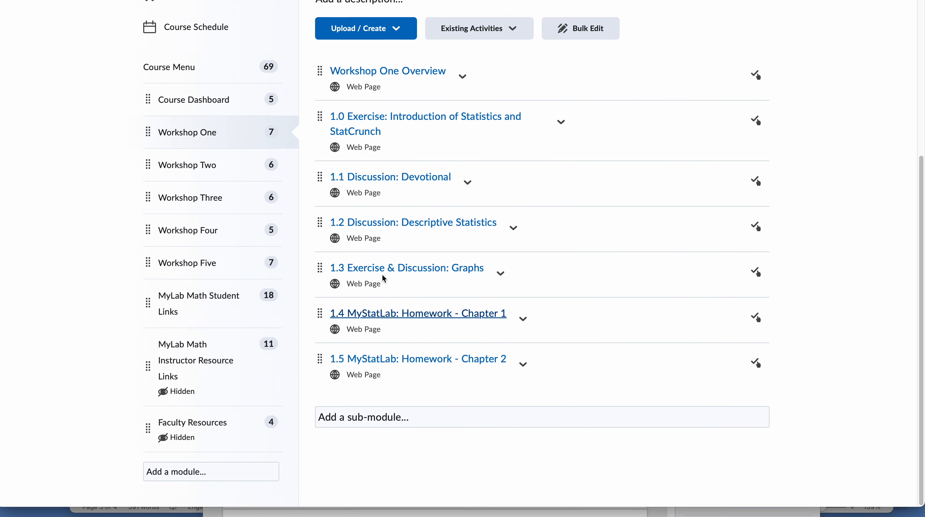
scroll(380, 269, "down", 8)
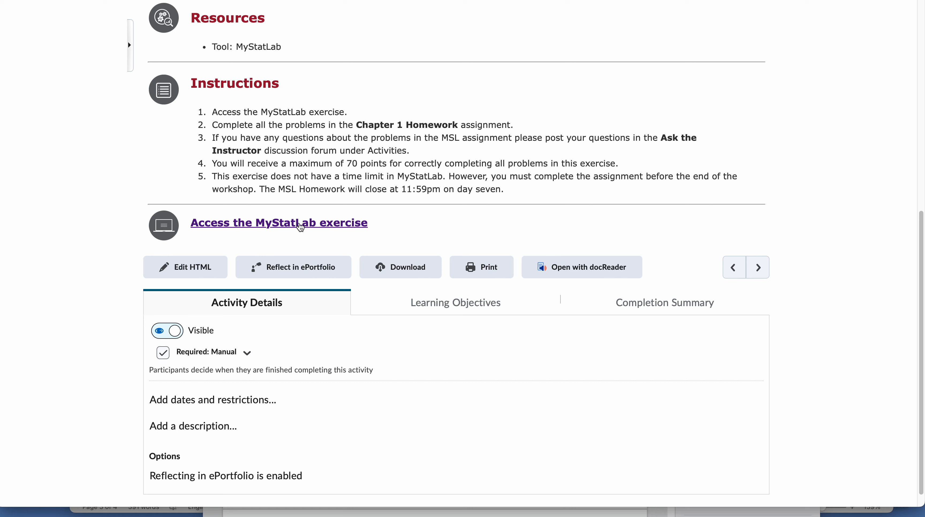
left_click(300, 227)
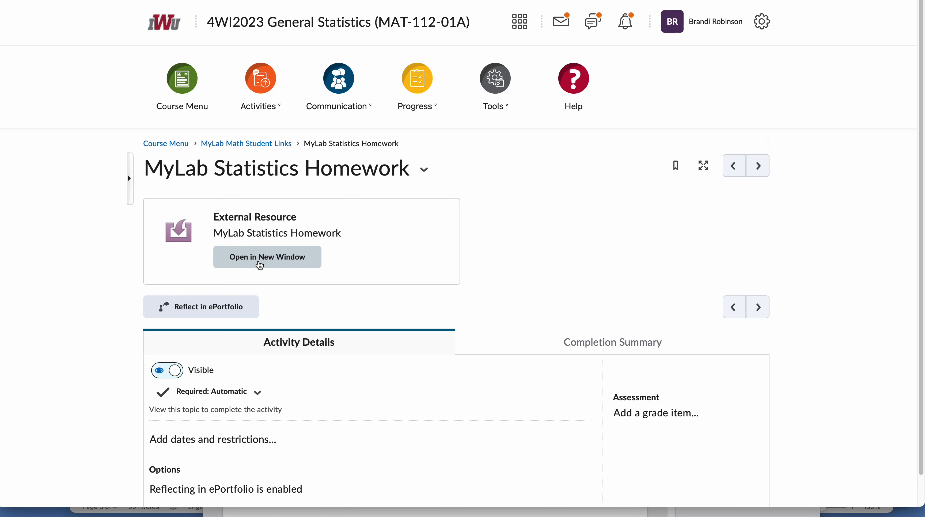
left_click(258, 260)
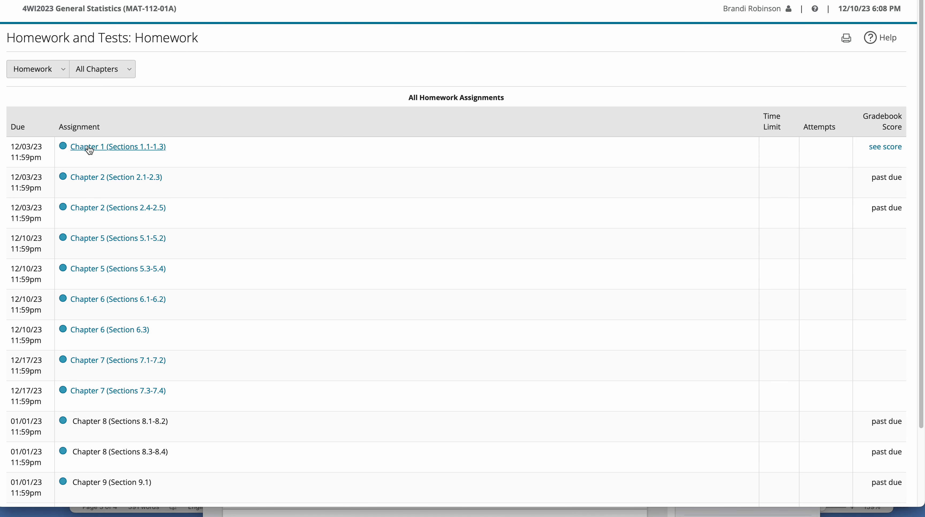
- Open the Chapter 1 (Sections 1.1-1.3) homework for review and practice and continue to Question 1
left_click(96, 148)
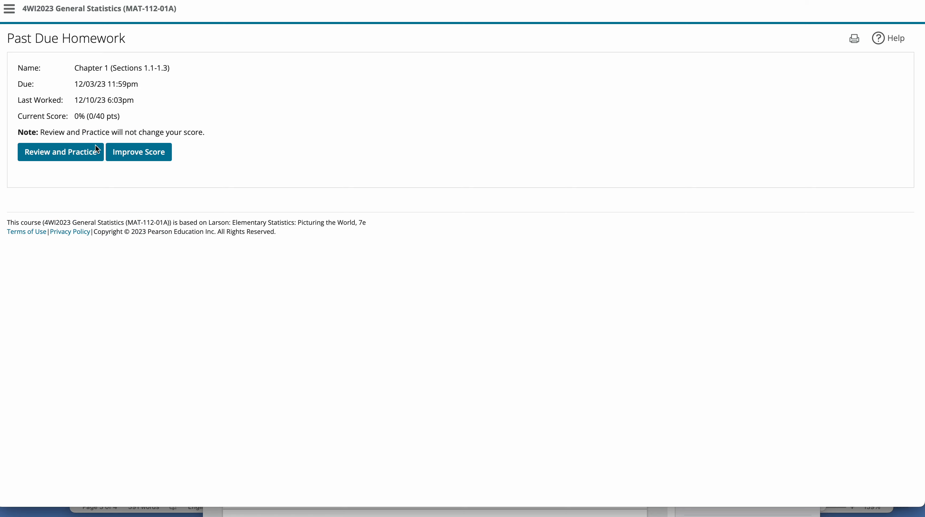
left_click(102, 155)
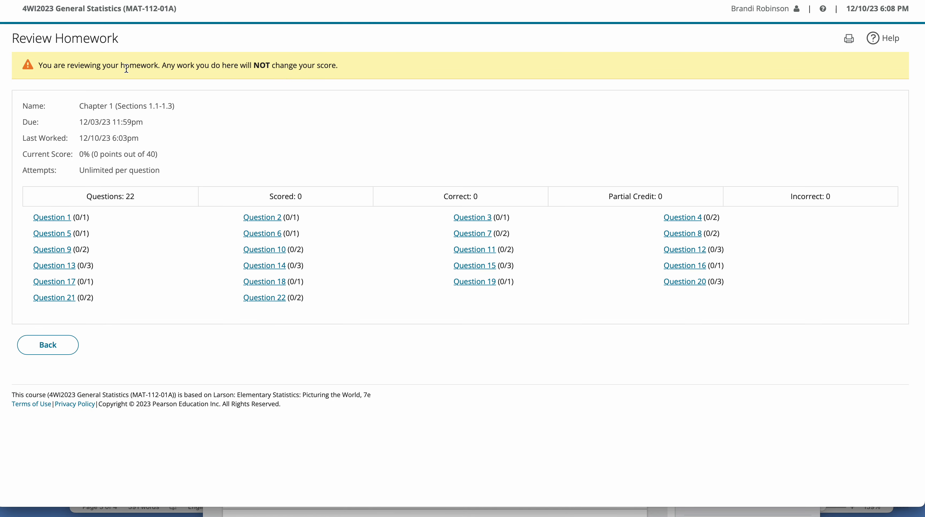
left_click(63, 220)
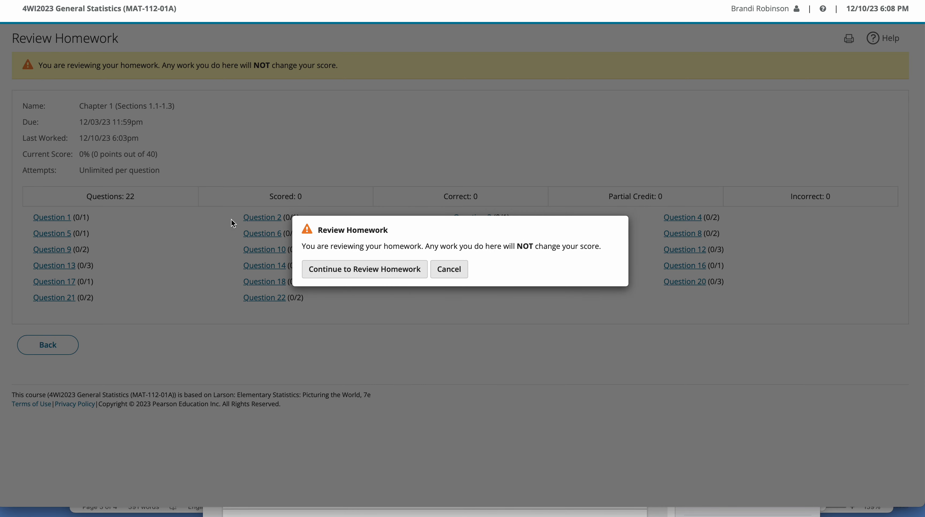
left_click(330, 272)
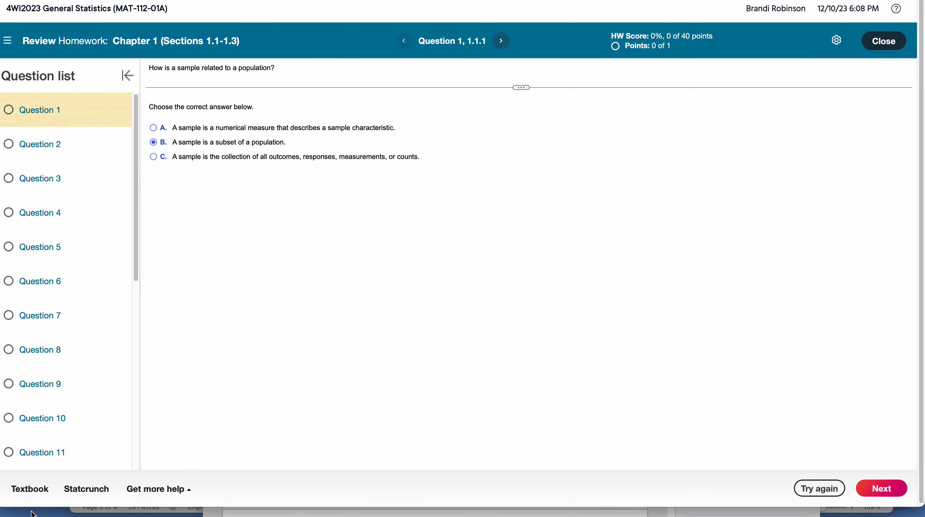
- Open the textbook from the Question 1 page and close the resource window
left_click(25, 489)
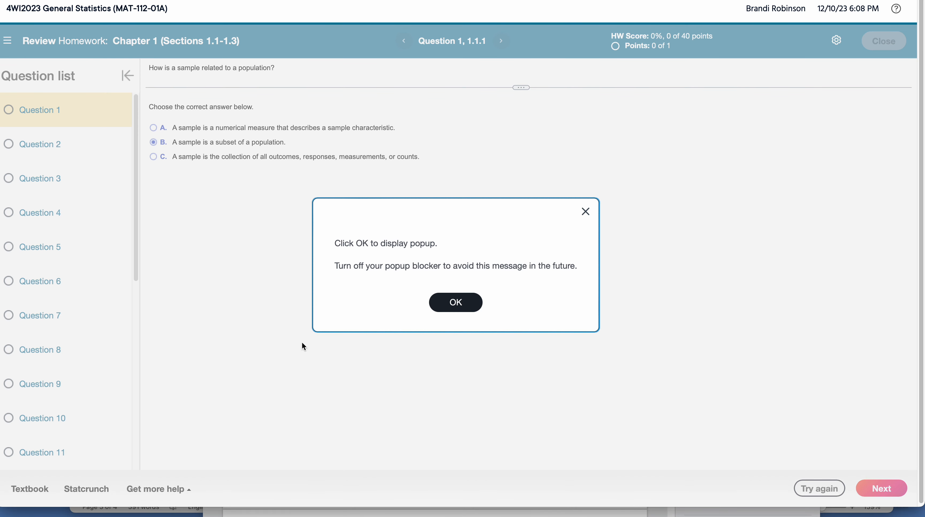
left_click(456, 306)
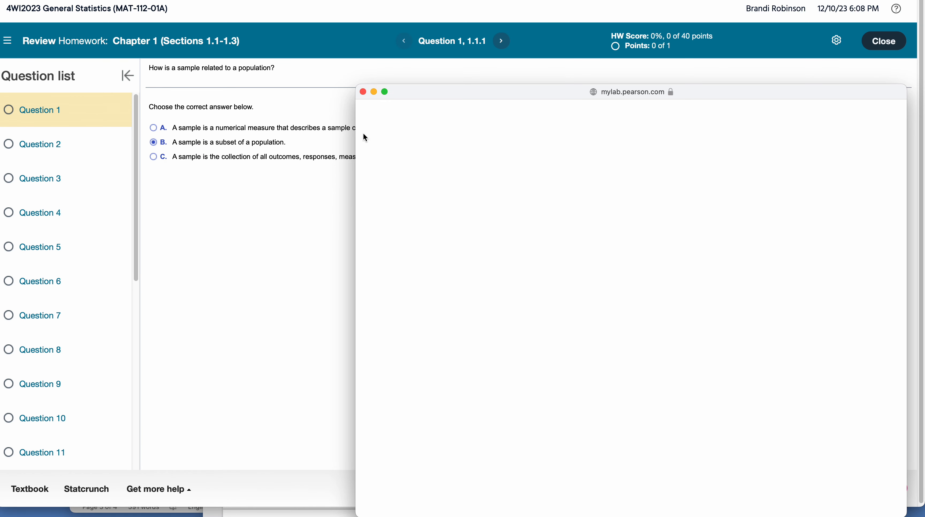
left_click(364, 93)
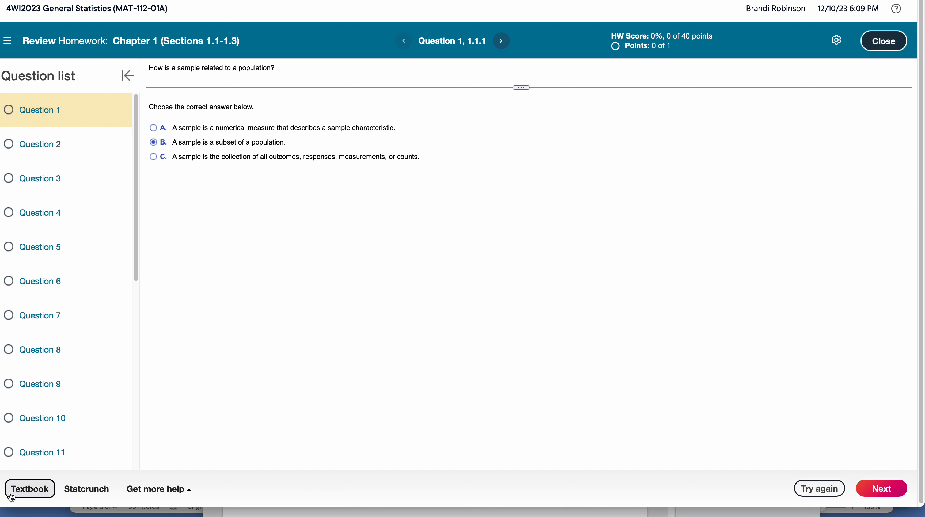
- Open StatCrunch in its own window from the homework question, move the window aside and minimize it
left_click(30, 489)
left_click(453, 307)
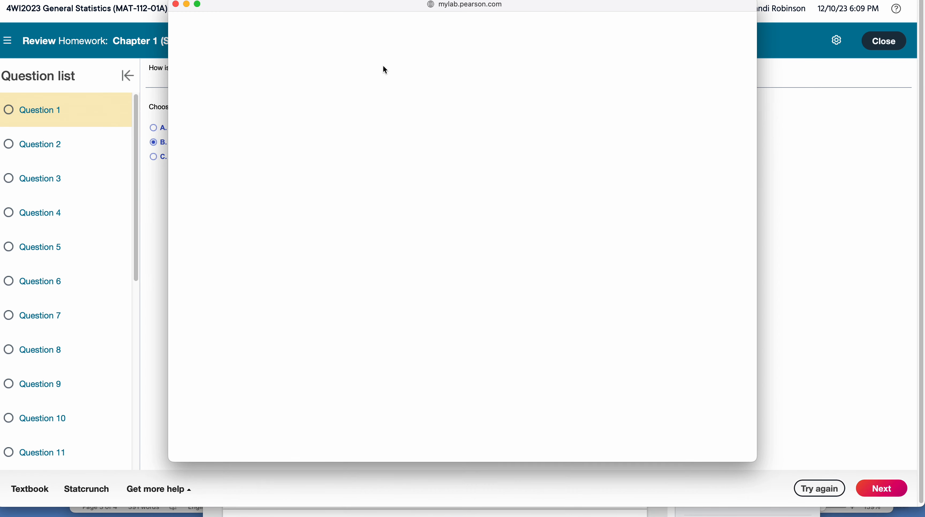
left_click_drag(383, 4, 358, 10)
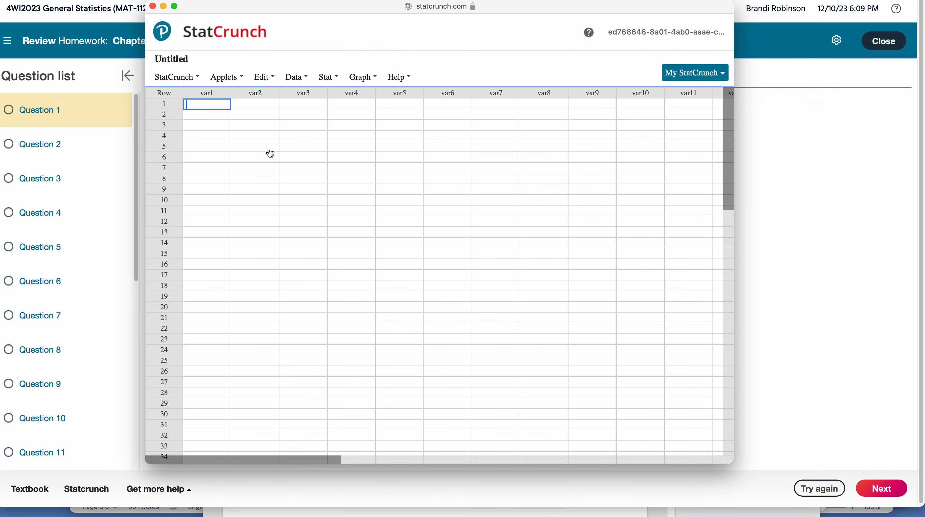
left_click_drag(603, 8, 463, 6)
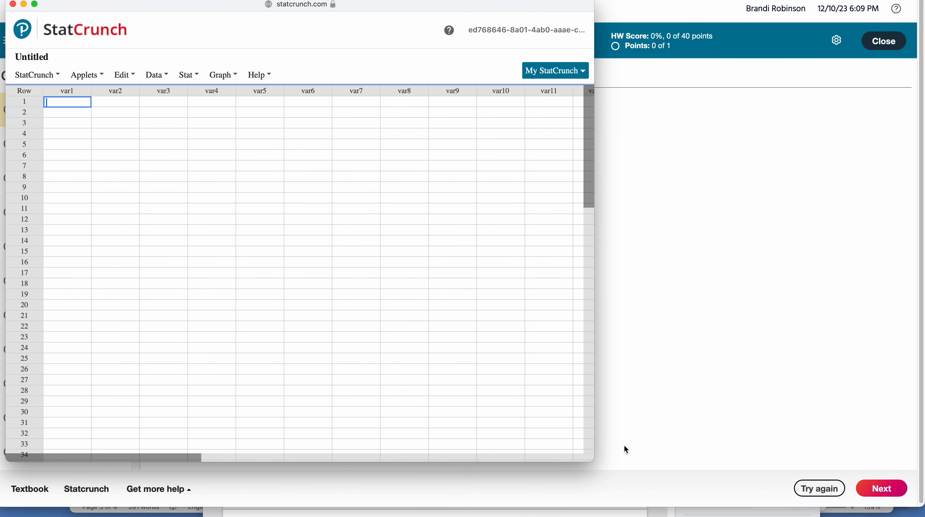
mouse_move(586, 462)
left_mouse_down()
mouse_move(629, 456)
mouse_move(778, 508)
mouse_move(577, 465)
left_mouse_up()
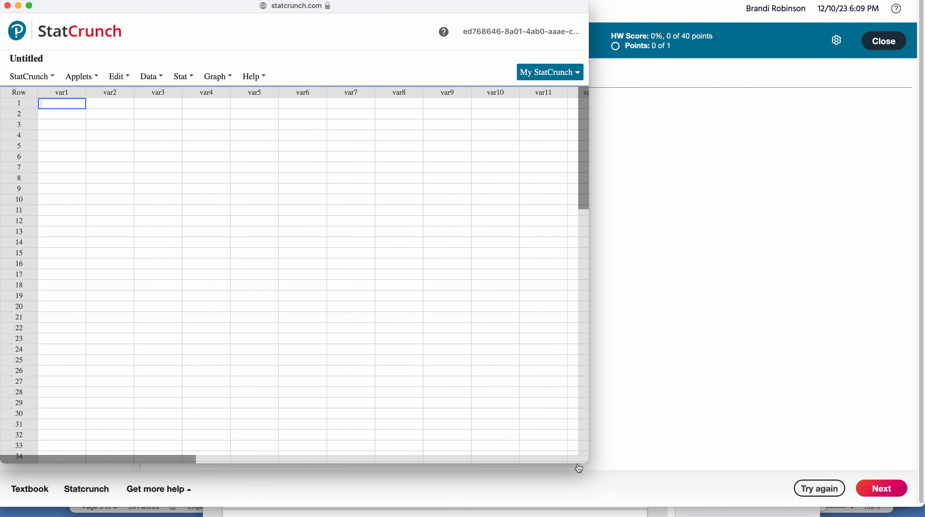
left_click(19, 5)
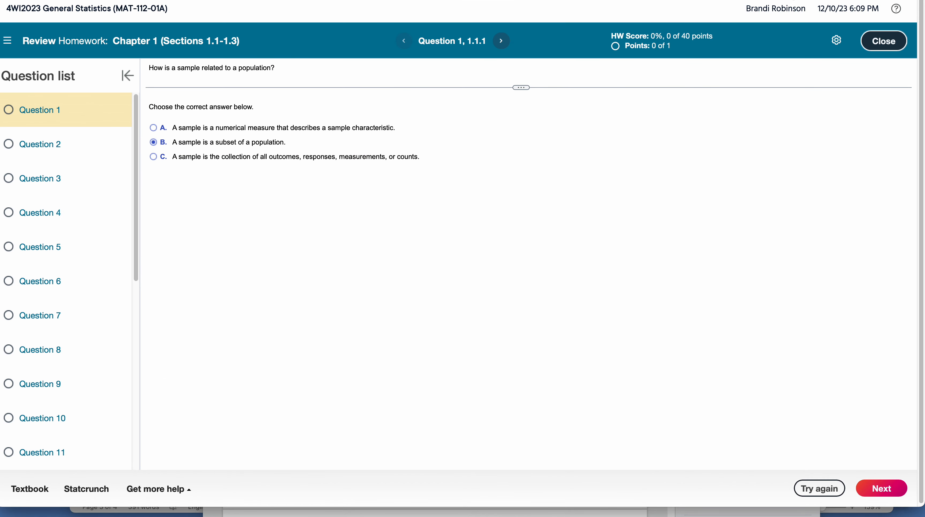
- Return to the course menu and open the 1.2 Discussion: Descriptive Statistics page in Workshop One
left_click(543, 1)
left_click(164, 146)
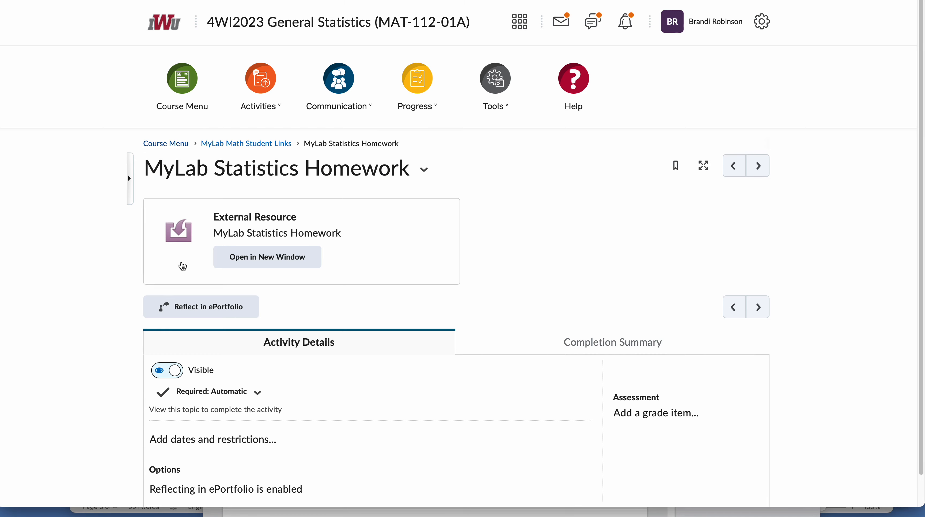
scroll(184, 250, "down", 6)
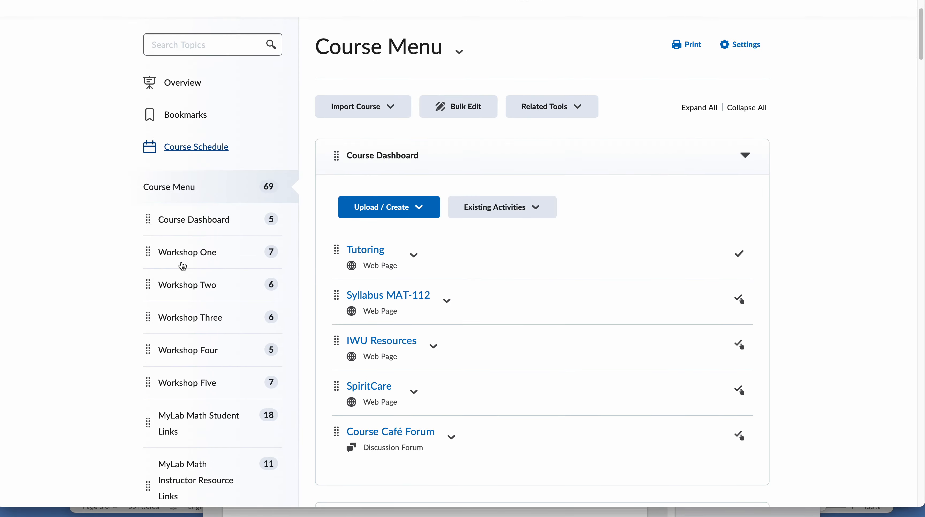
left_click(231, 145)
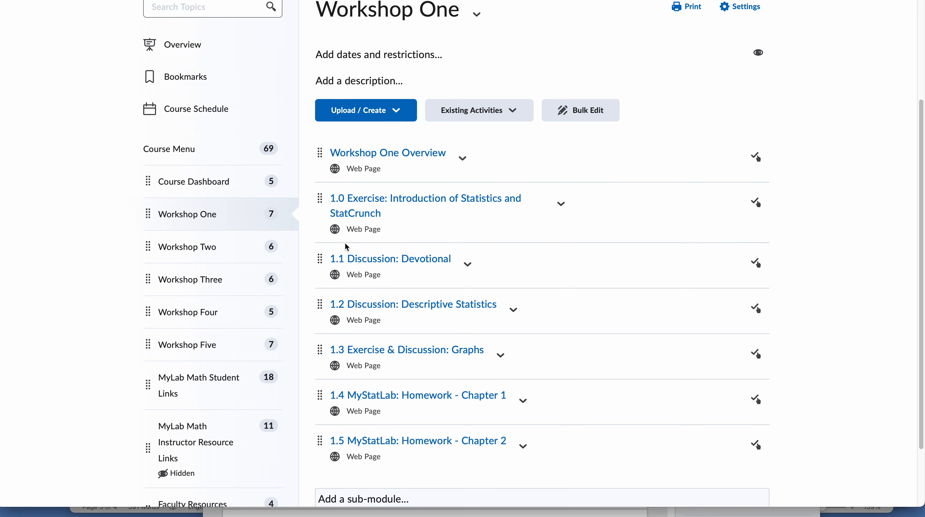
scroll(345, 243, "down", 2)
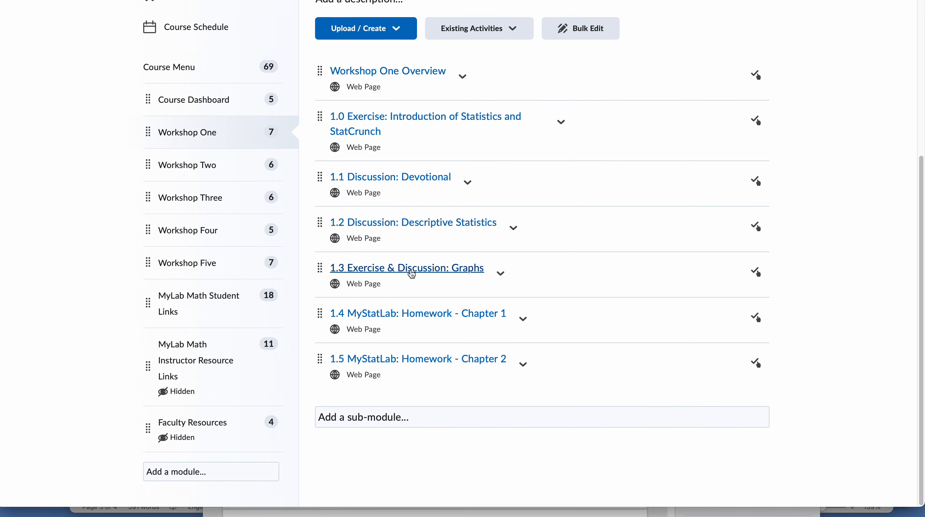
left_click(411, 223)
- Find the StatCrunch related resources on the discussion page and open the Excel/StatCrunch Descriptive Statistics video
scroll(411, 229, "down", 10)
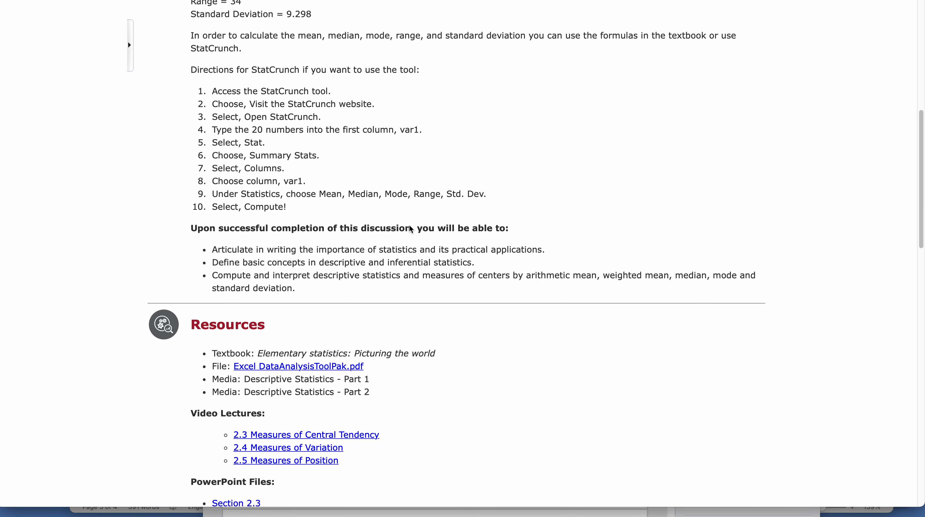
scroll(411, 229, "down", 3)
scroll(326, 214, "down", 4)
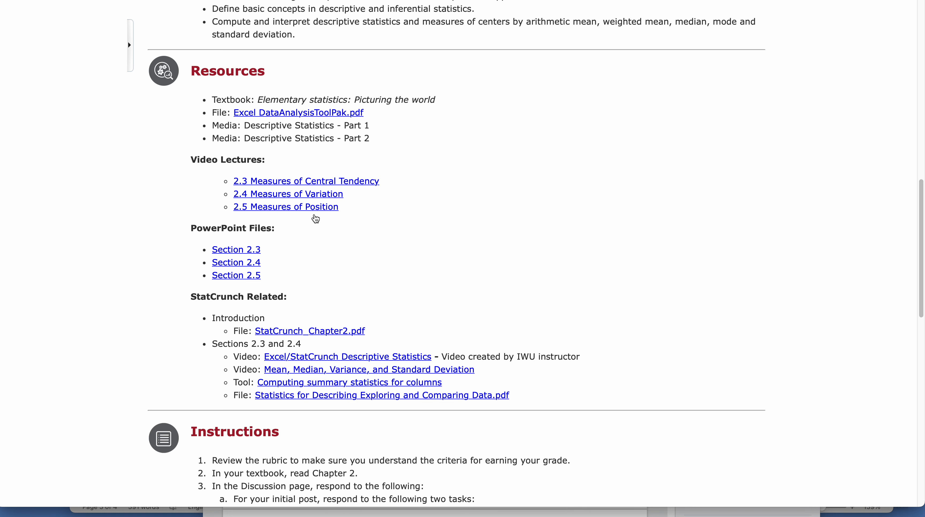
scroll(312, 259, "down", 3)
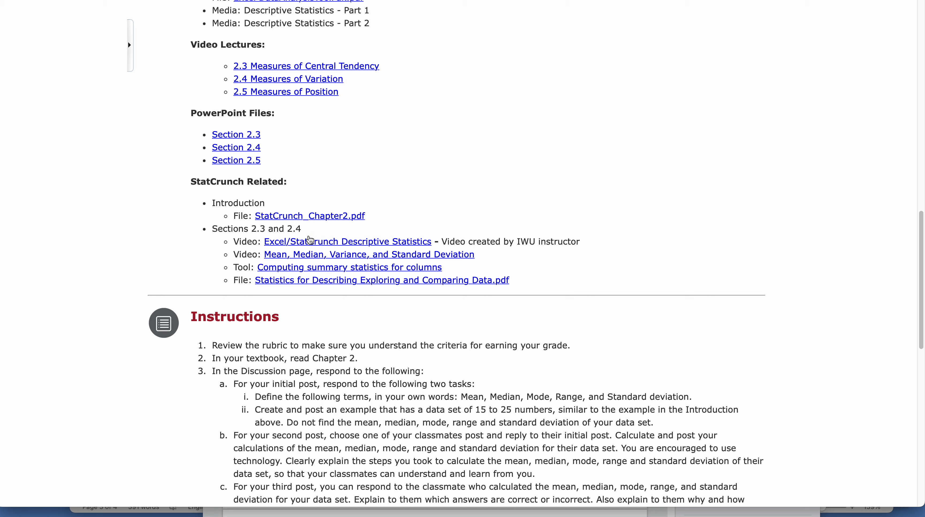
left_click(308, 242)
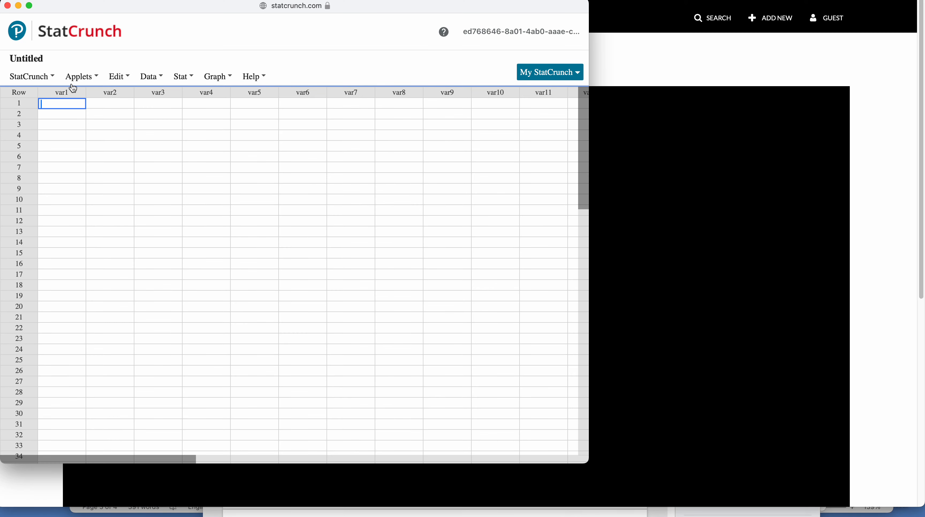
- Switch to StatCrunch and enter 12, 12, 14, 15 and 10 in rows 1 to 5 of the var1 column
left_click(82, 76)
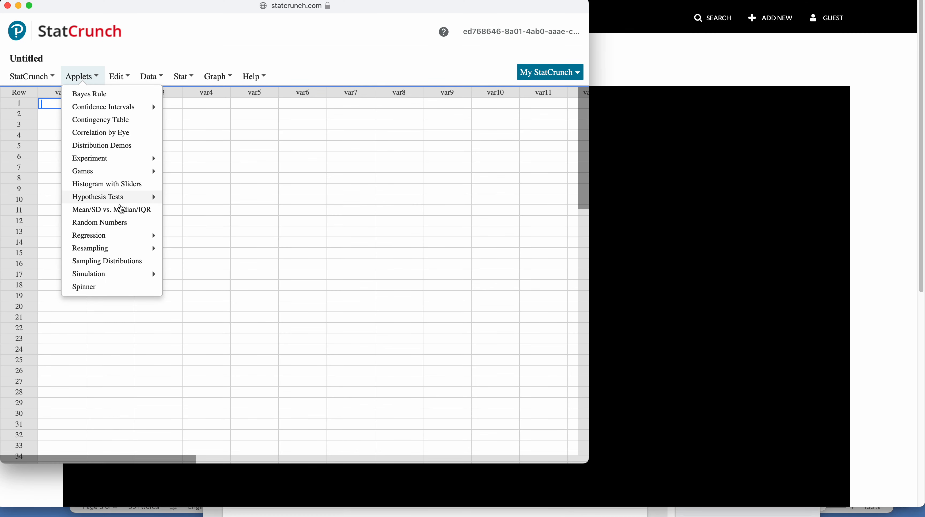
left_click(255, 114)
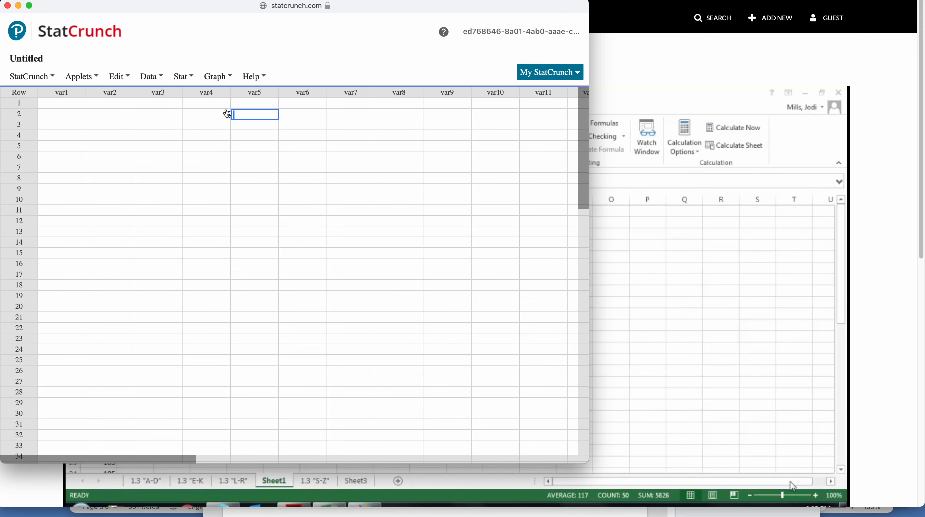
left_click(76, 105)
type("12")
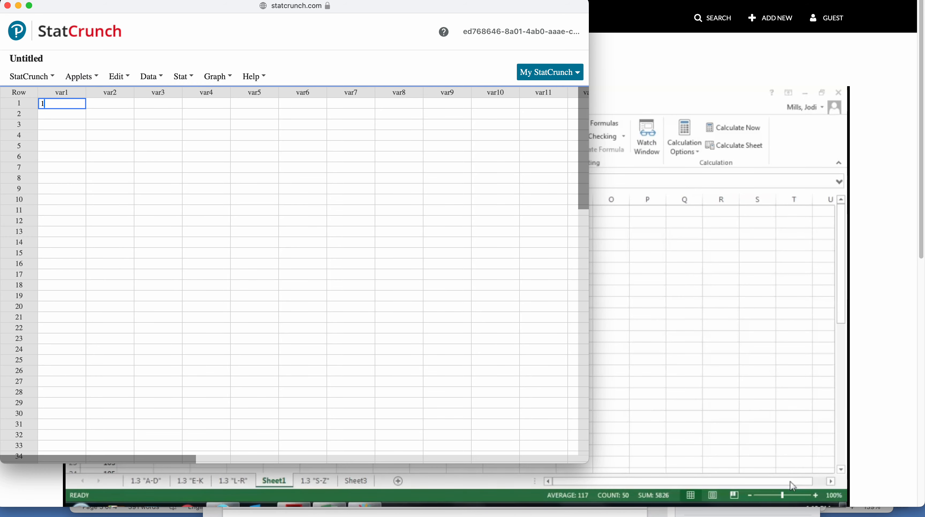
key("Return")
type("12")
key("Return")
type("14")
key("Return")
type("15")
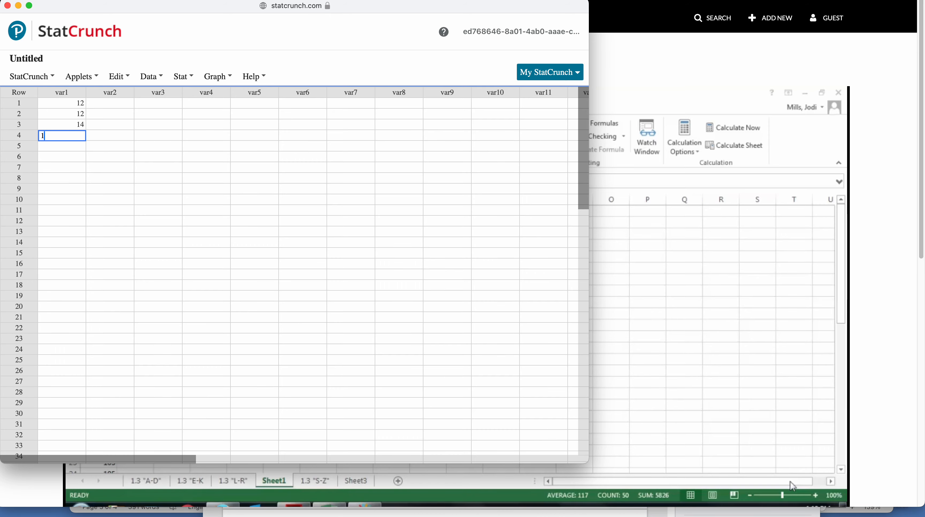
key("Return")
type("10")
key("Return")
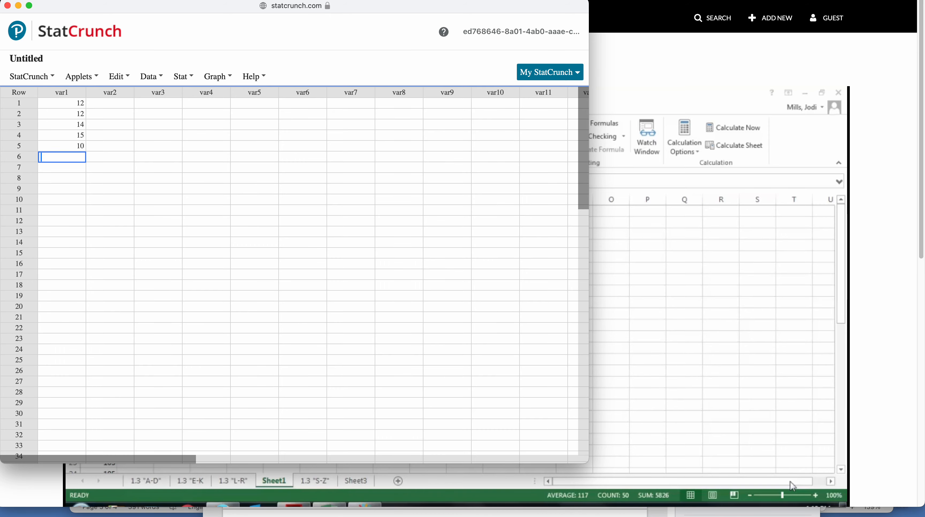
- Reposition the StatCrunch window and review the available results, applet, editing and data commands, including the data simulation options
left_click_drag(296, 13, 701, 25)
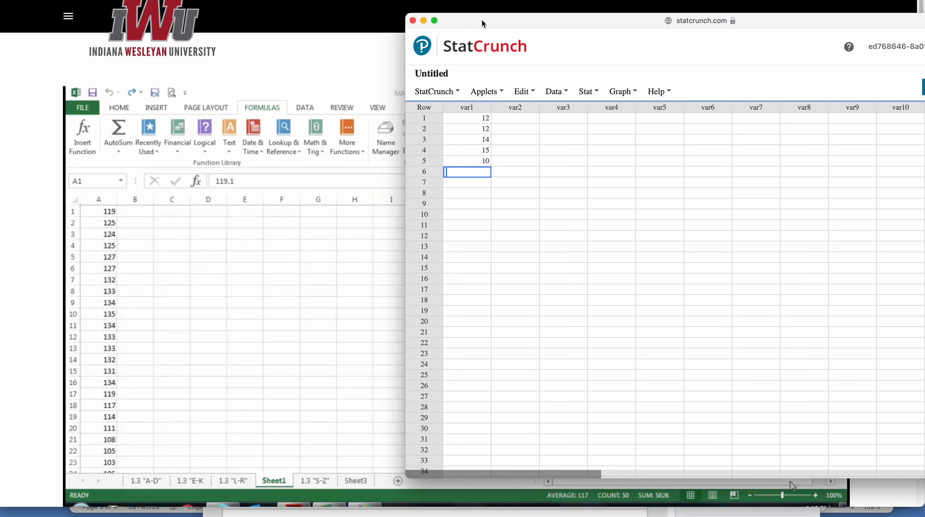
left_click_drag(487, 26, 118, 9)
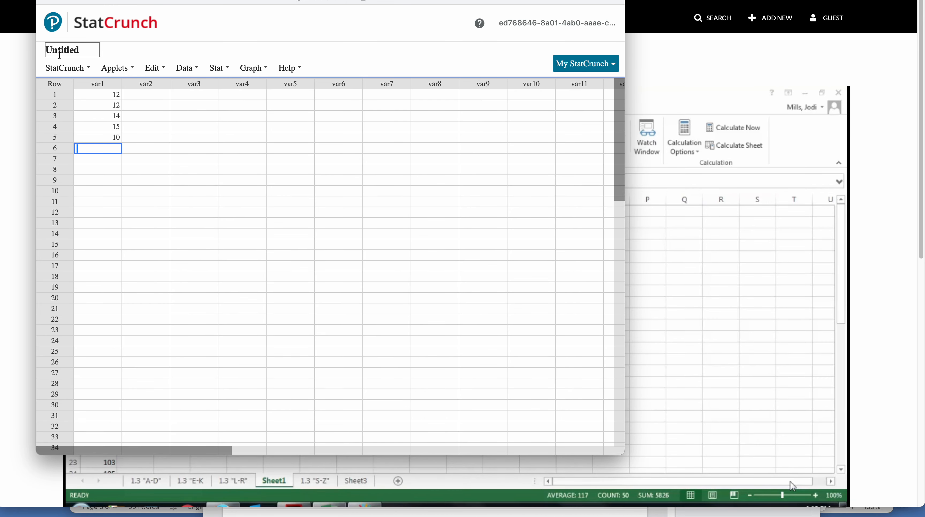
left_click(86, 72)
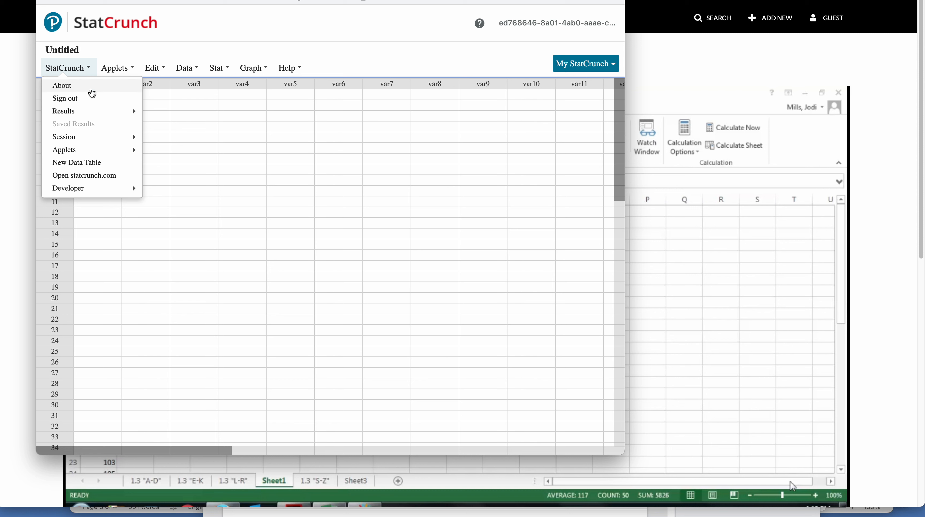
left_click(90, 112)
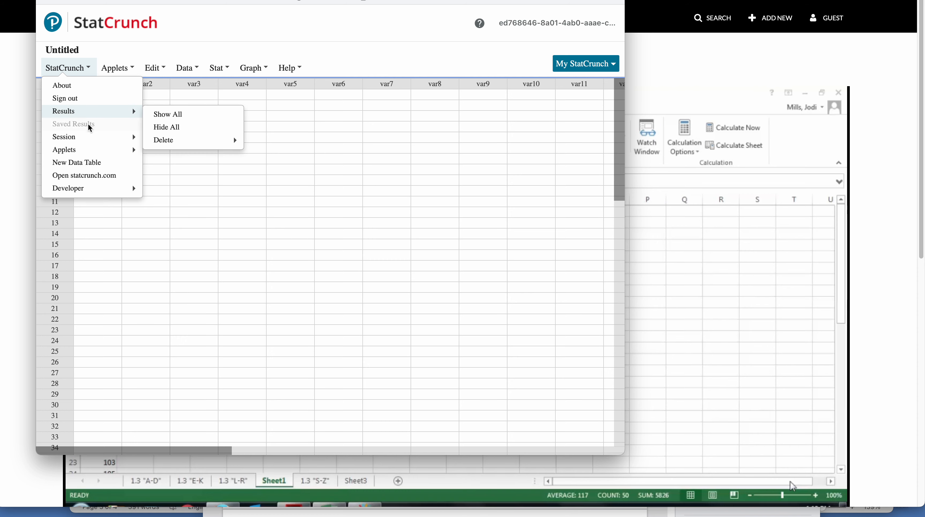
left_click(125, 68)
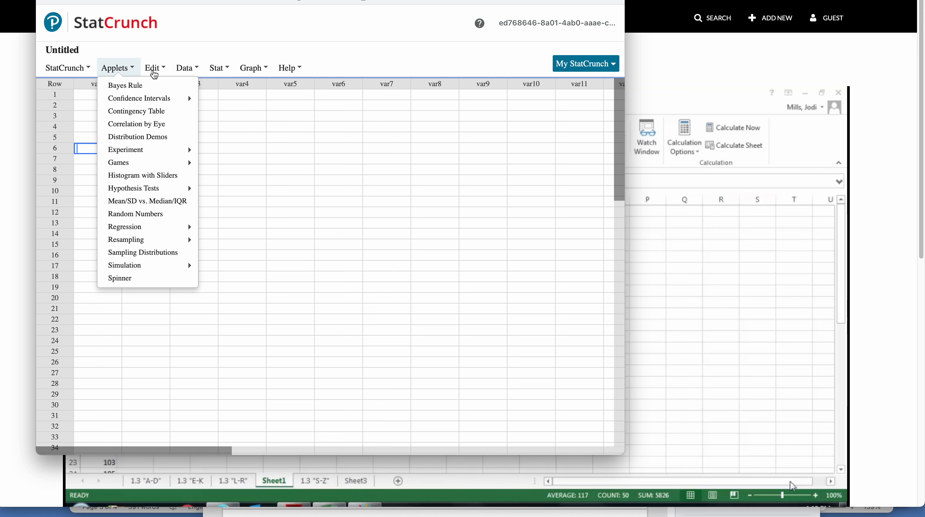
left_click(154, 74)
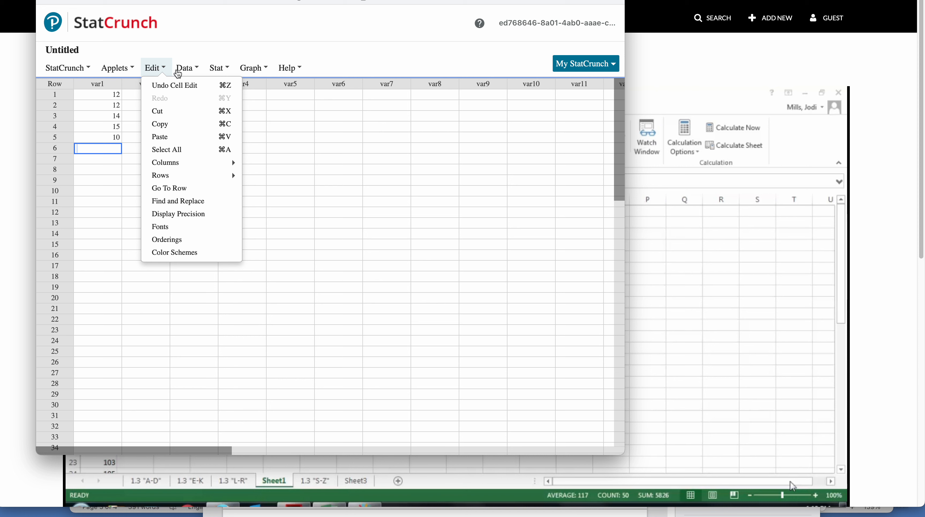
left_click(186, 74)
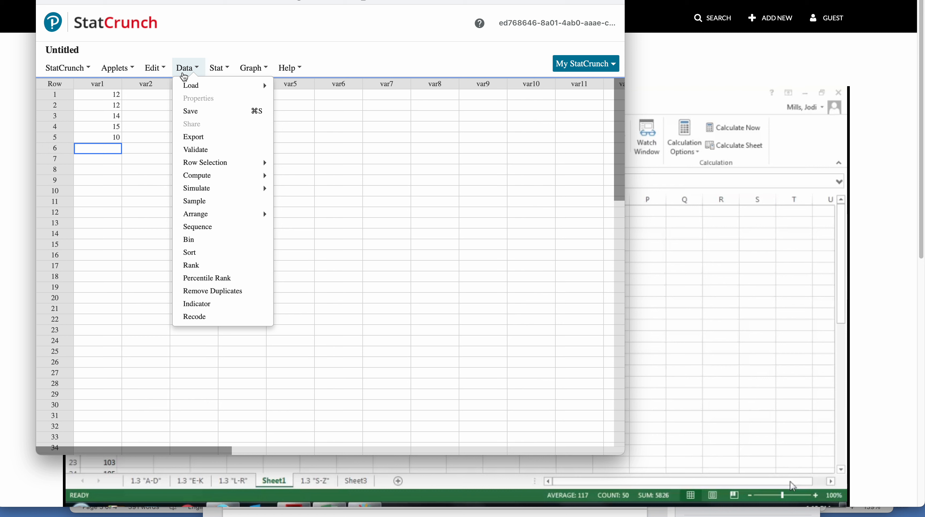
mouse_move(221, 170)
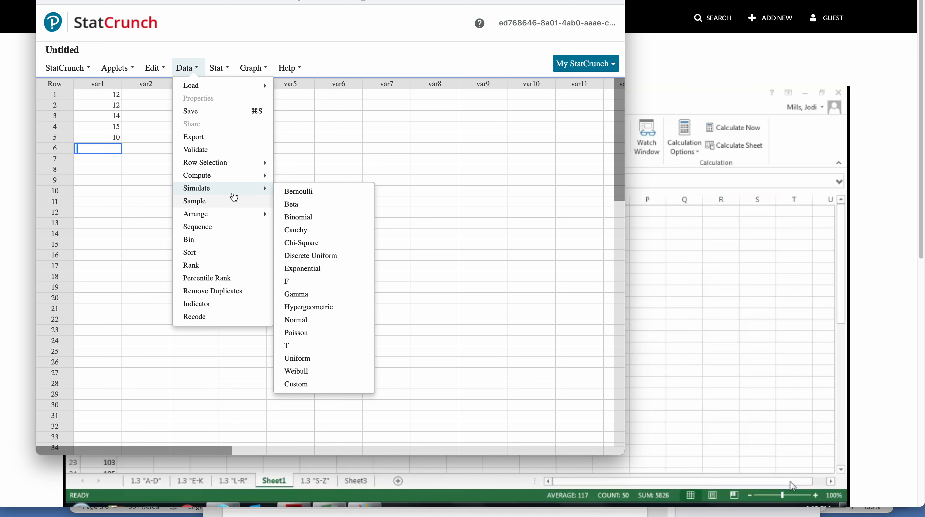
- Examine the statistics options from Calculators, Summary Stats and Tables through Time Series, and the available graph types
left_click(227, 69)
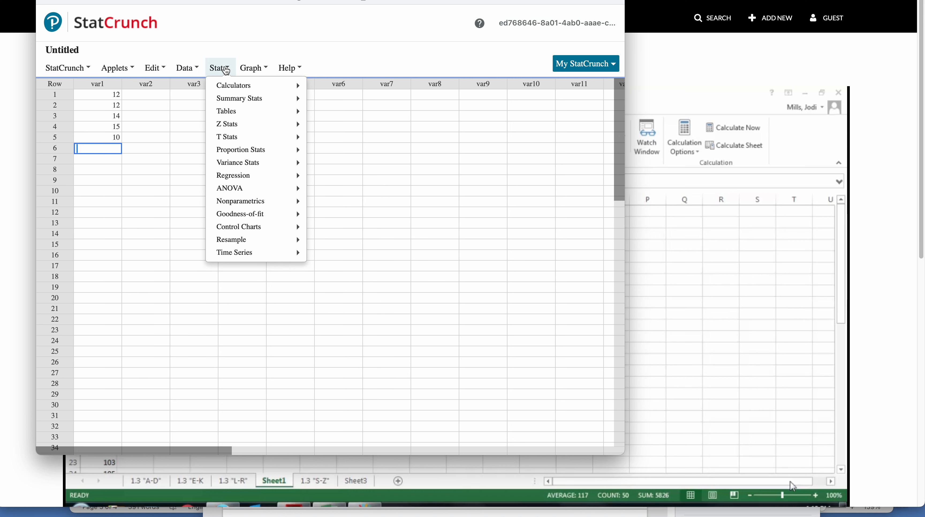
mouse_move(228, 87)
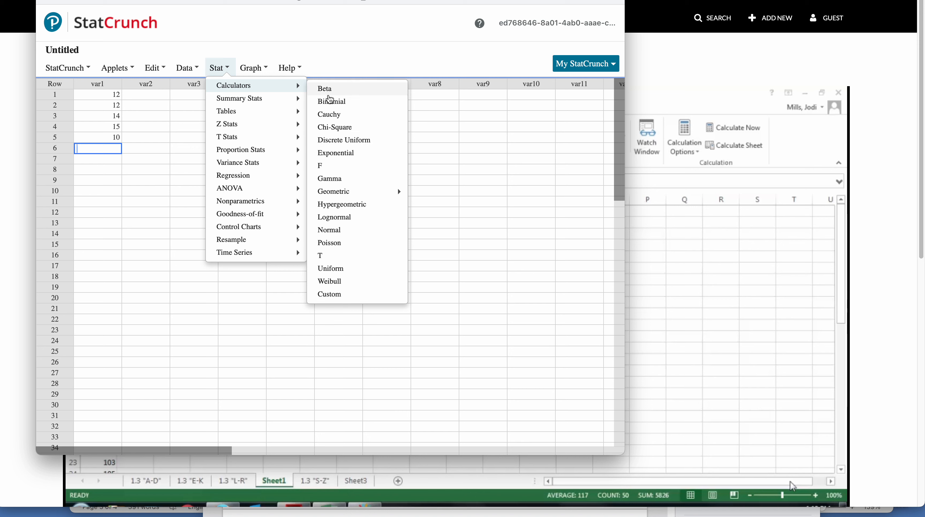
mouse_move(252, 100)
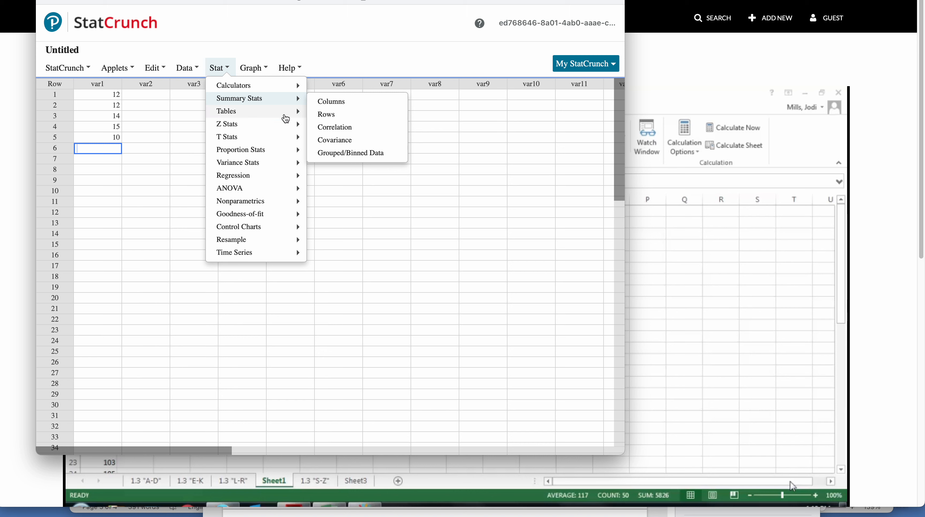
mouse_move(266, 123)
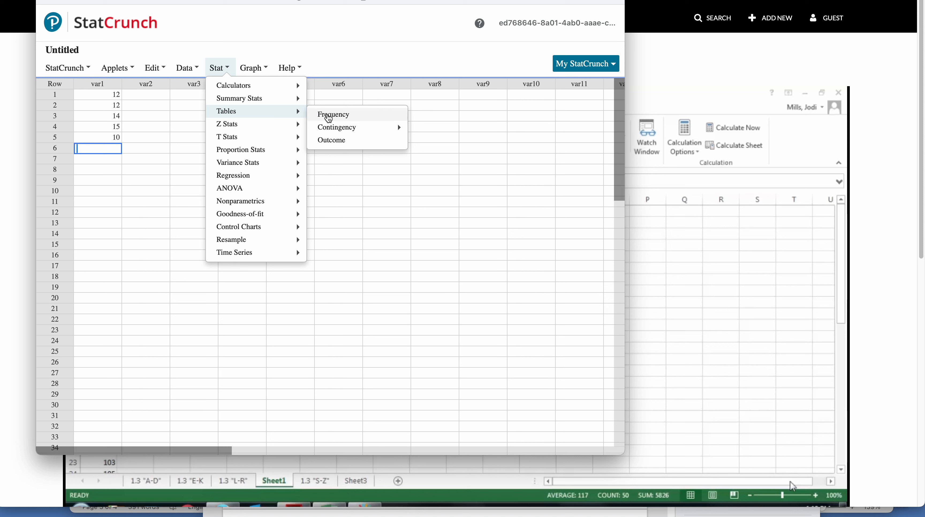
mouse_move(264, 124)
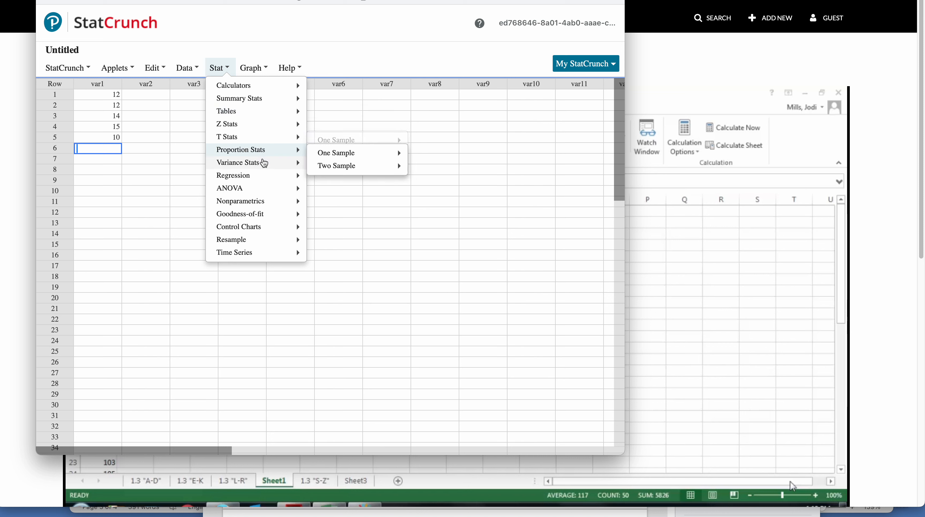
mouse_move(265, 167)
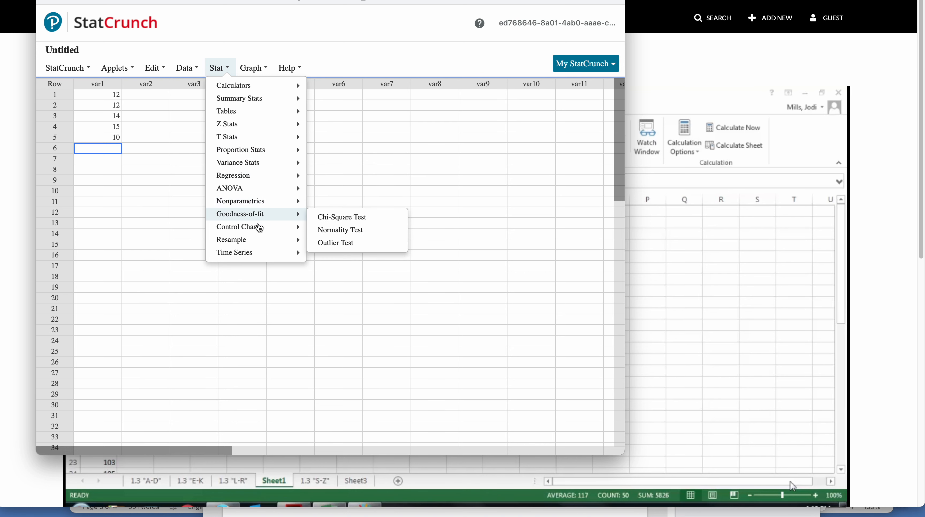
mouse_move(259, 245)
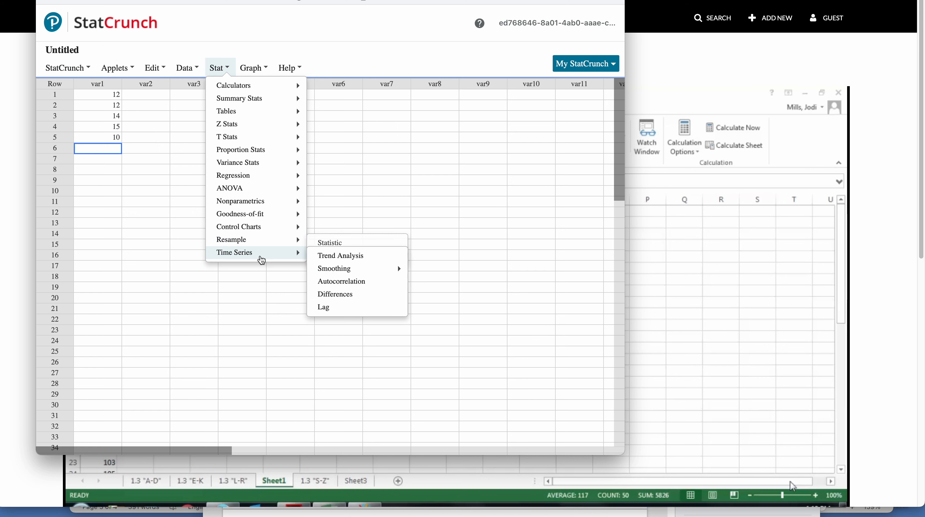
left_click(262, 70)
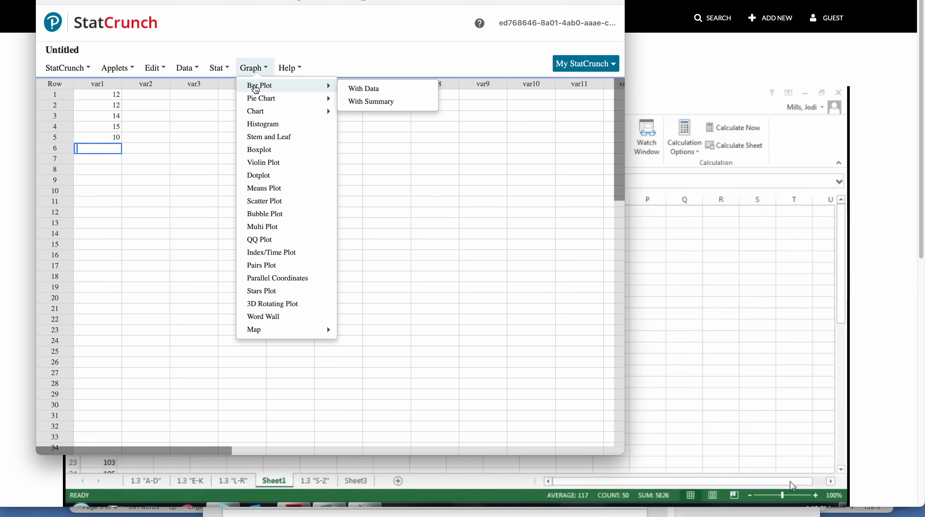
- Select the data values in rows 1 to 5 of the var1 column
left_click(114, 97)
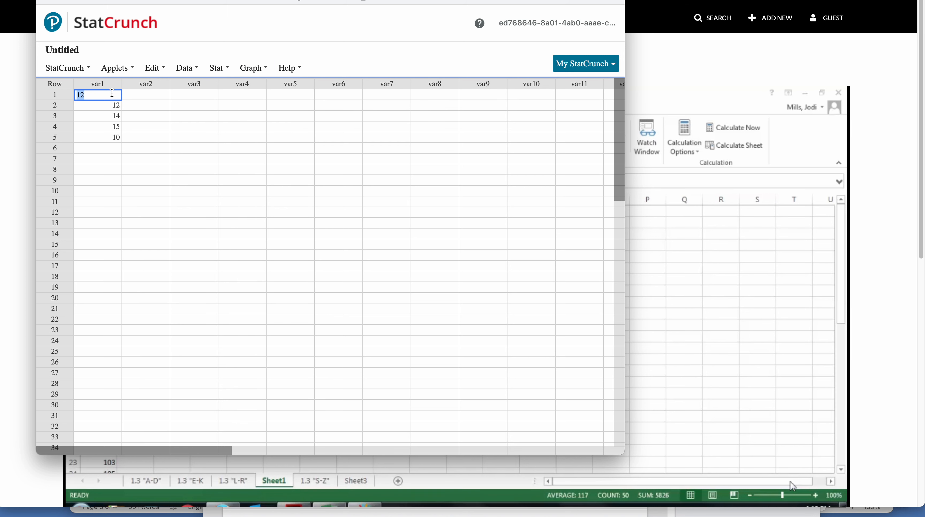
left_click(109, 138)
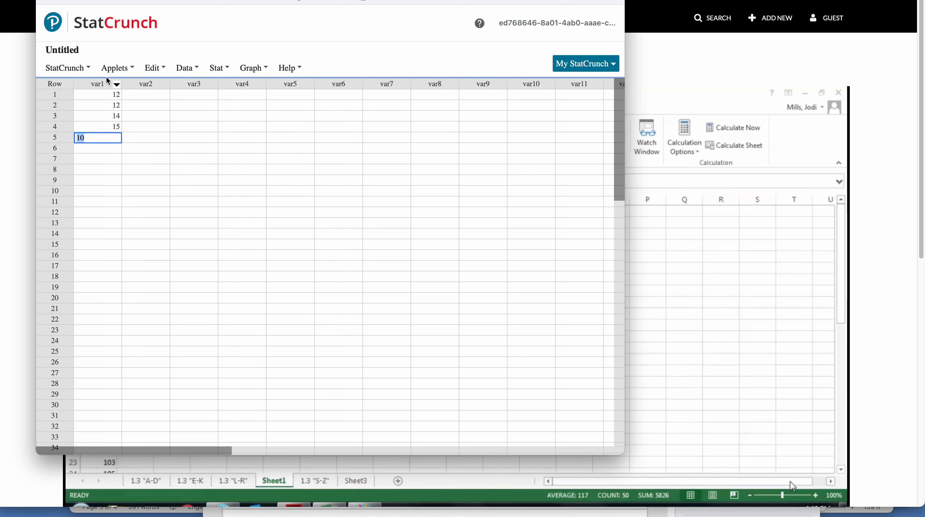
left_click(98, 85)
left_click(136, 117)
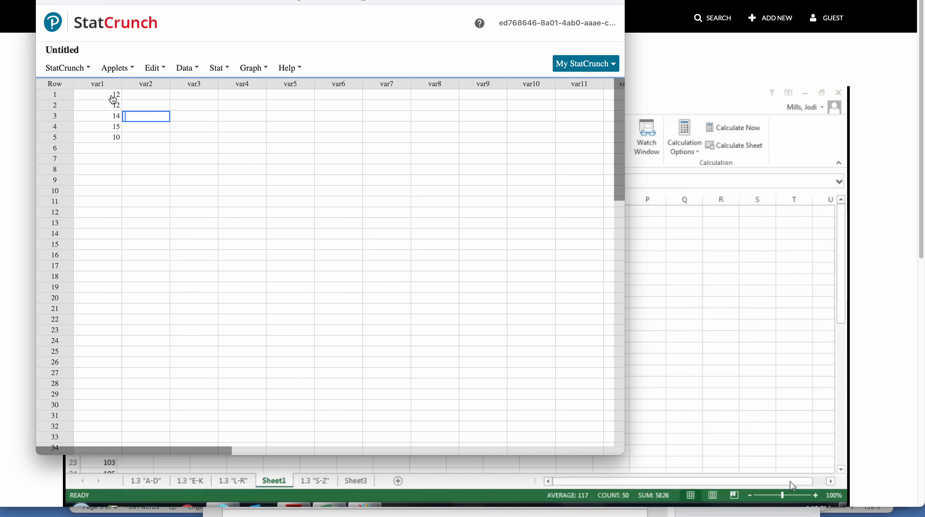
left_click_drag(114, 95, 109, 138)
- Compute a pie chart with data from the var1 column, displaying Percent of Total, and close the chart
left_click(254, 71)
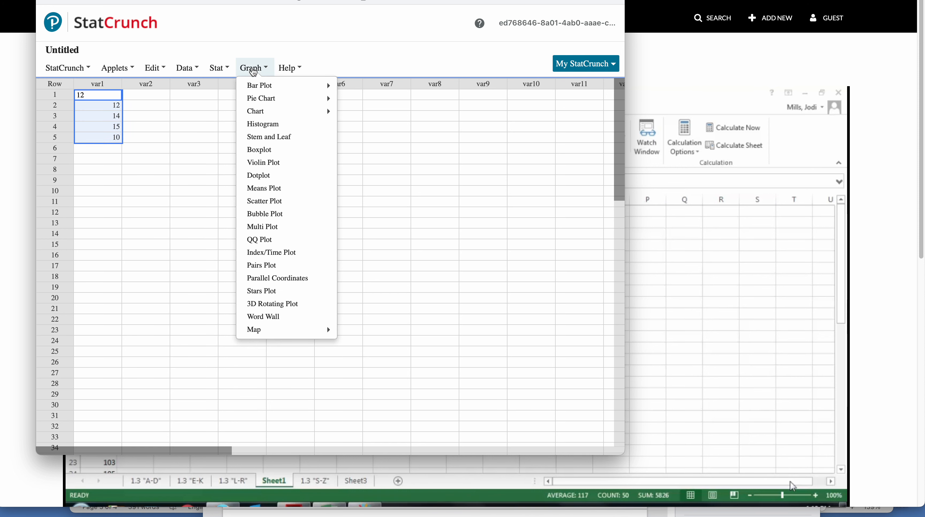
mouse_move(320, 100)
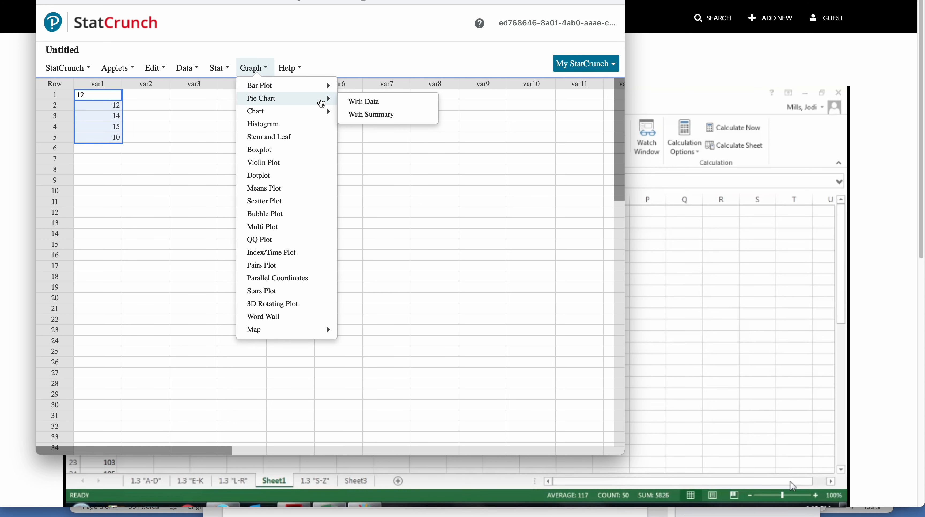
left_click(360, 106)
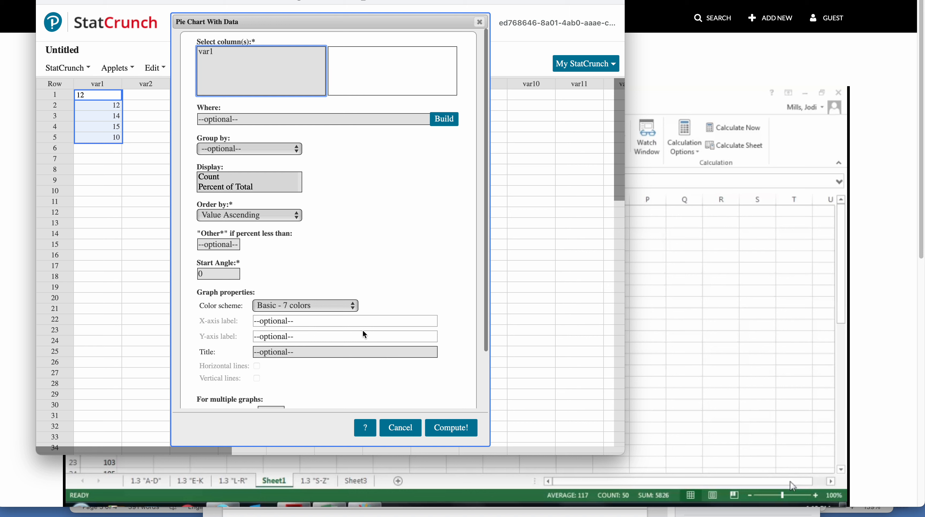
left_click(227, 187)
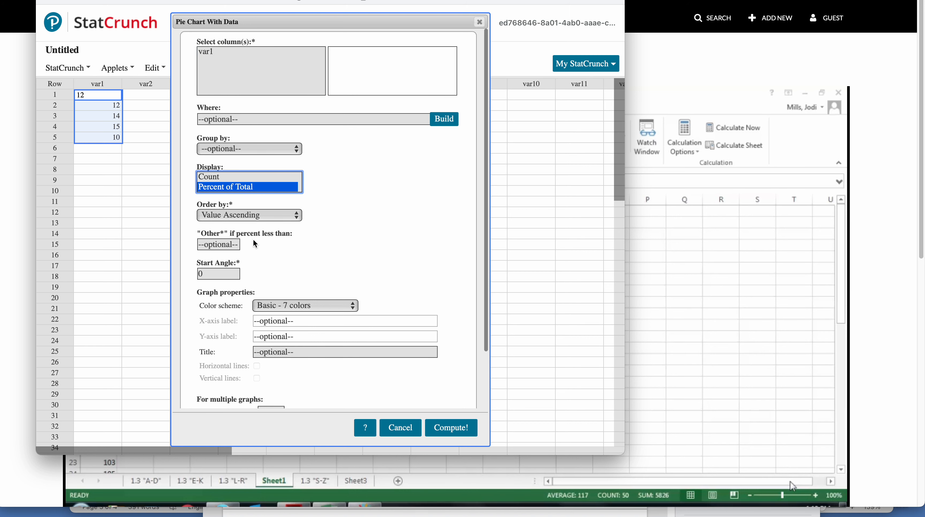
left_click(442, 429)
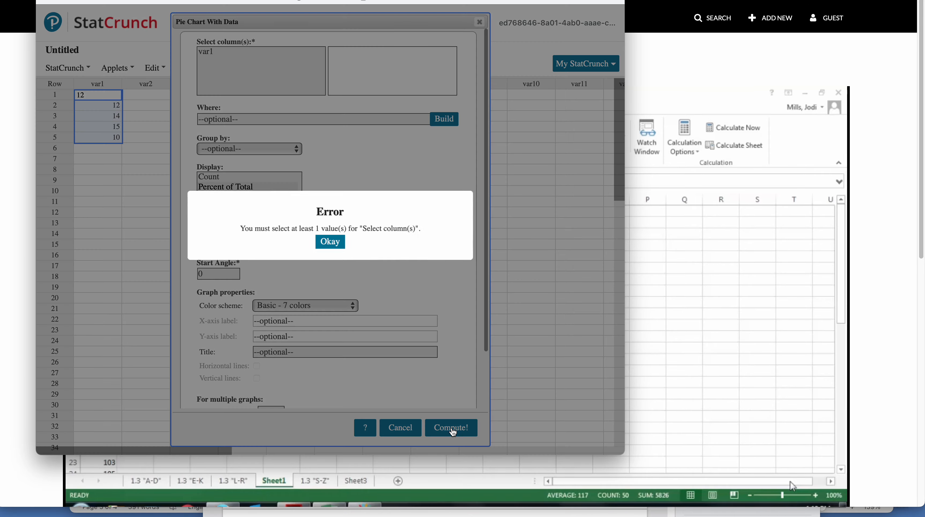
left_click(328, 246)
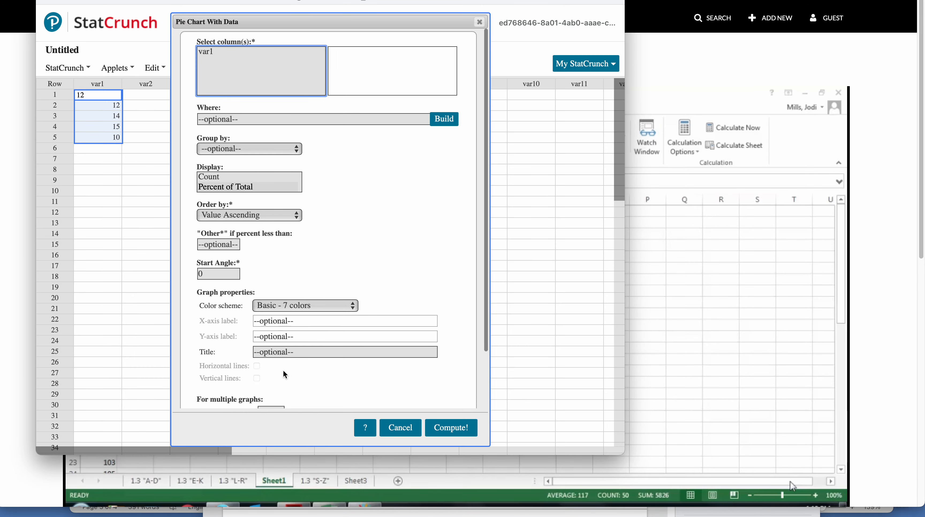
left_click(210, 52)
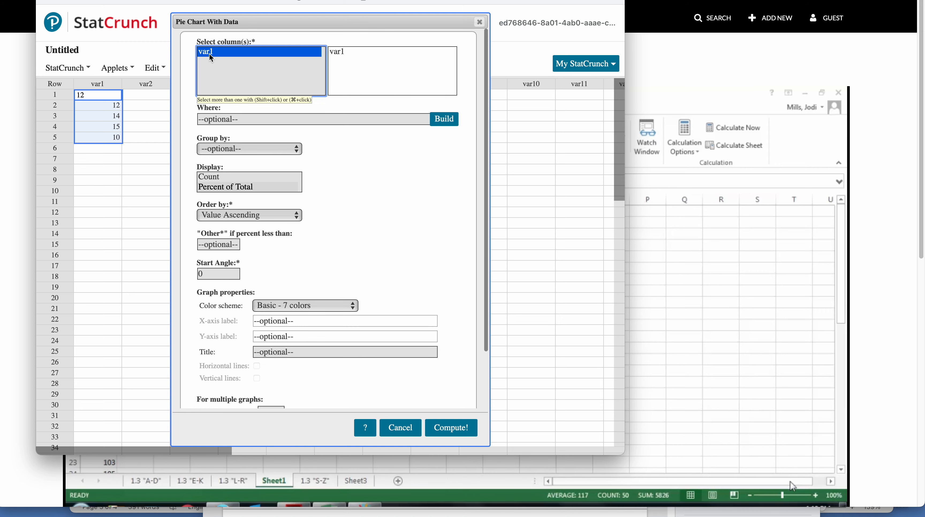
left_click(454, 433)
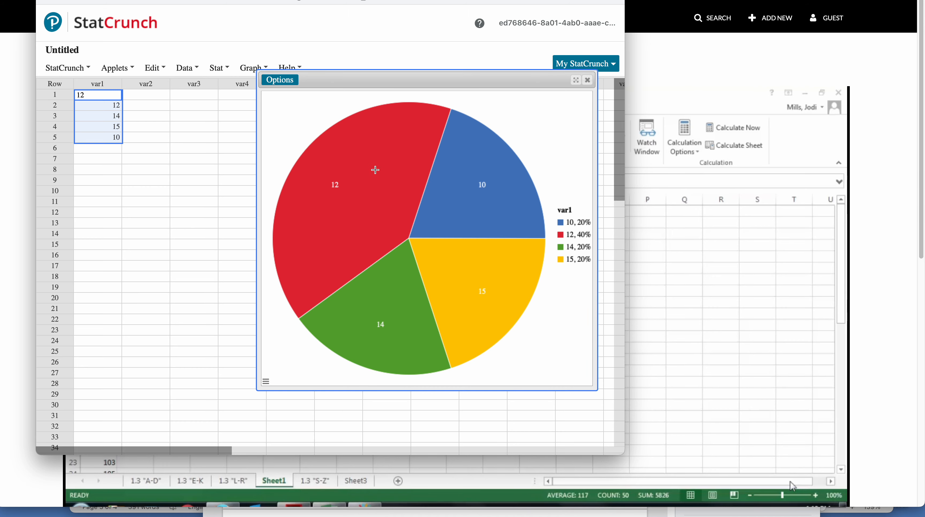
left_click(588, 80)
- Compute a frequency bar plot with data from the var1 column and close the plot
left_click(291, 68)
left_click(255, 69)
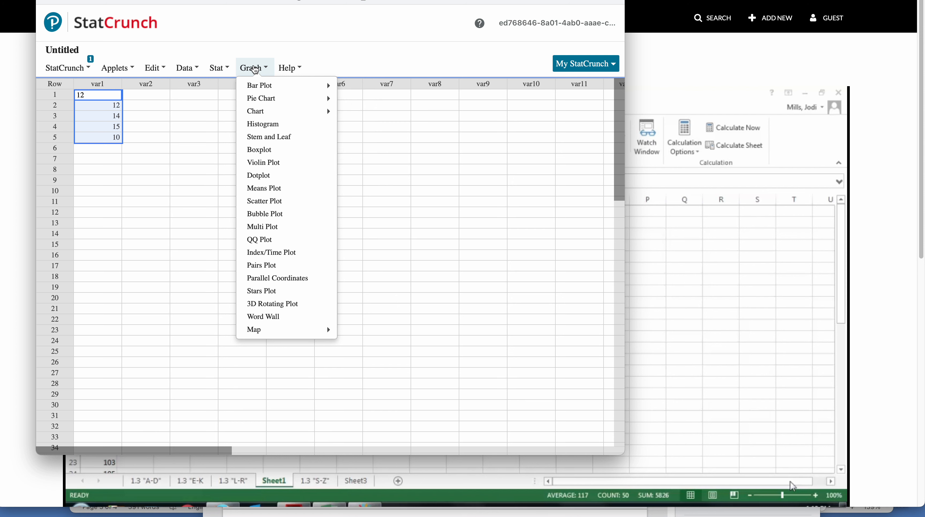
mouse_move(258, 87)
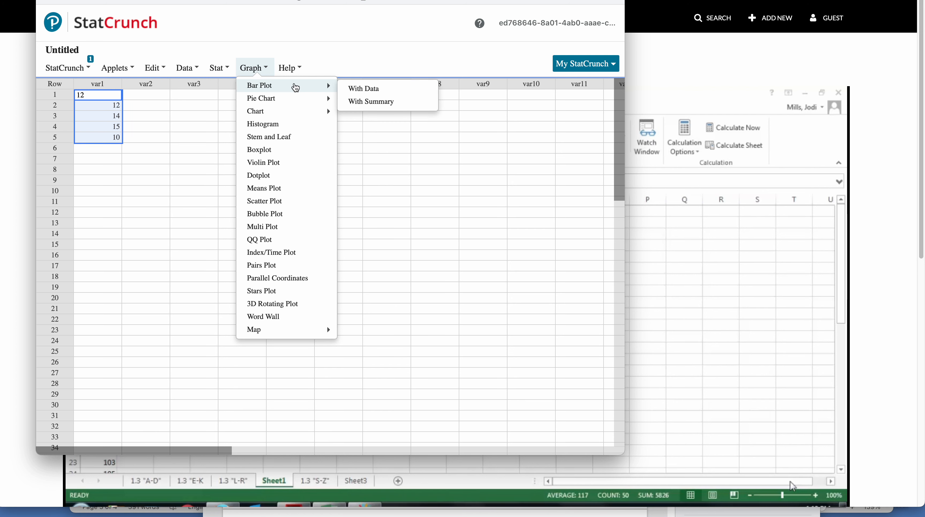
left_click(379, 94)
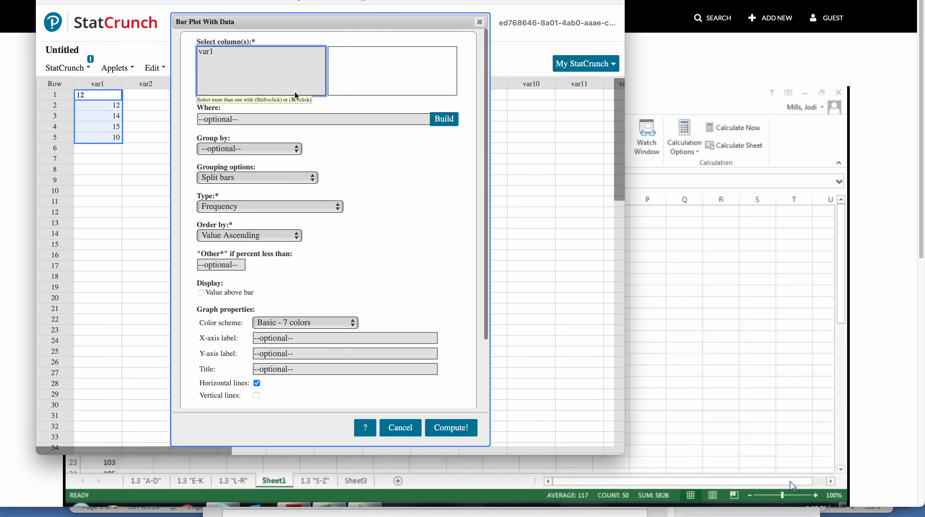
left_click(229, 57)
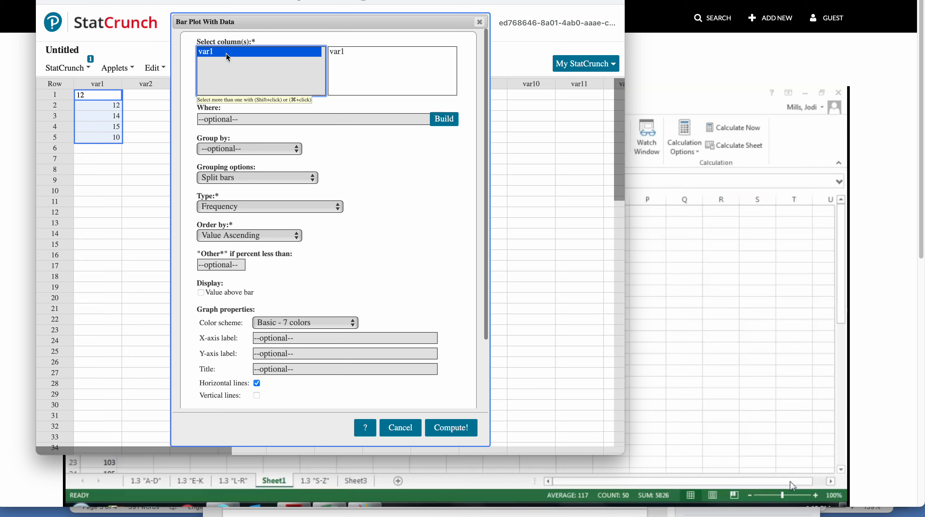
left_click(456, 430)
left_click(290, 68)
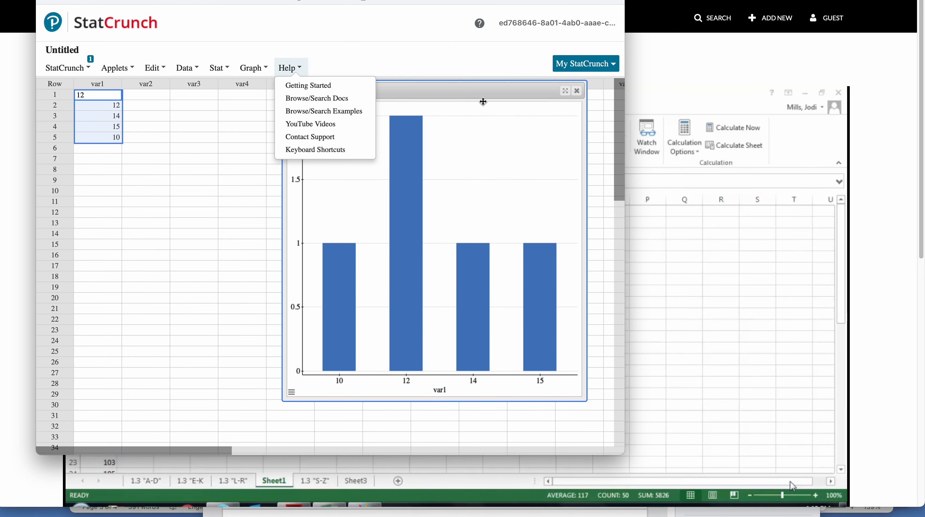
left_click(578, 91)
- Compute a frequency histogram of the var1 column and close the graph
left_click(253, 69)
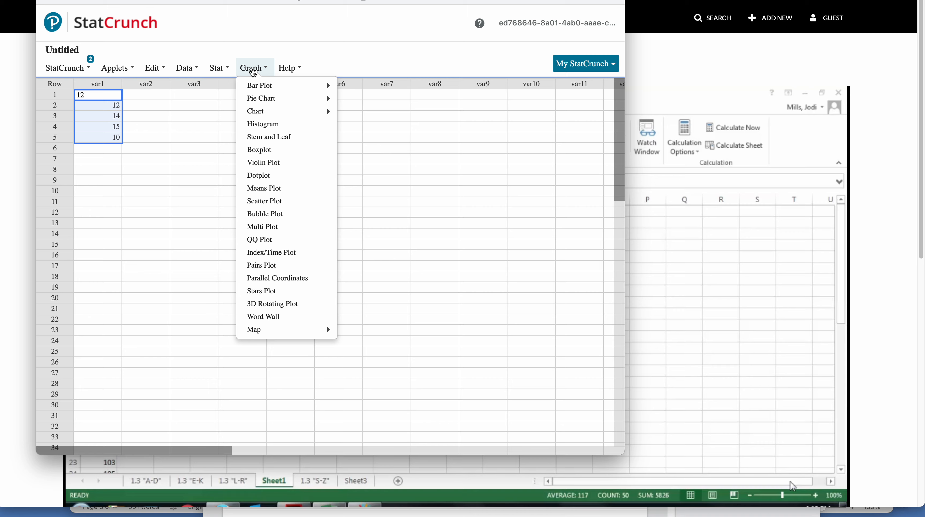
left_click(263, 124)
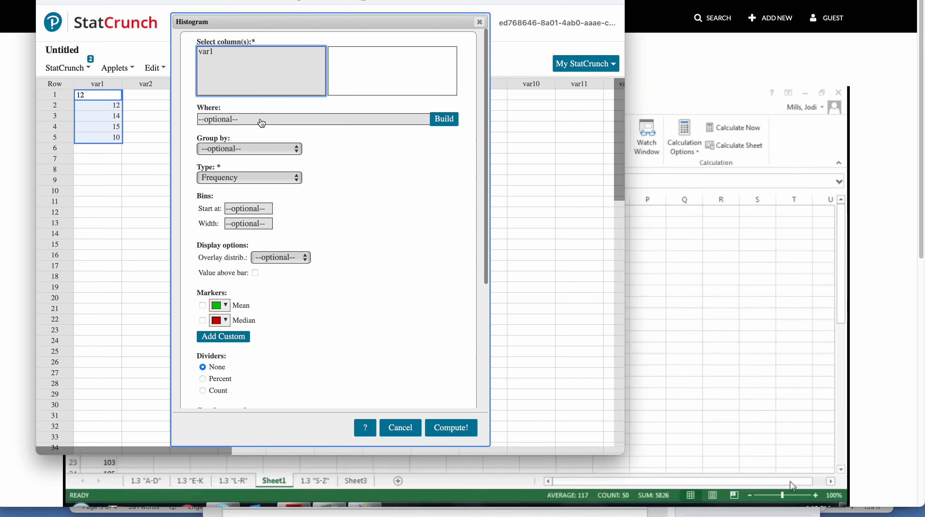
left_click(216, 55)
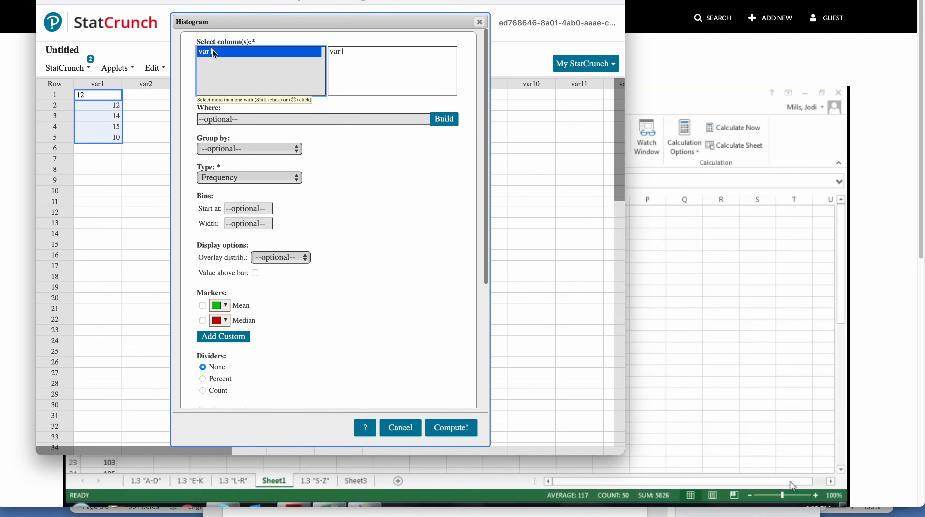
left_click(451, 430)
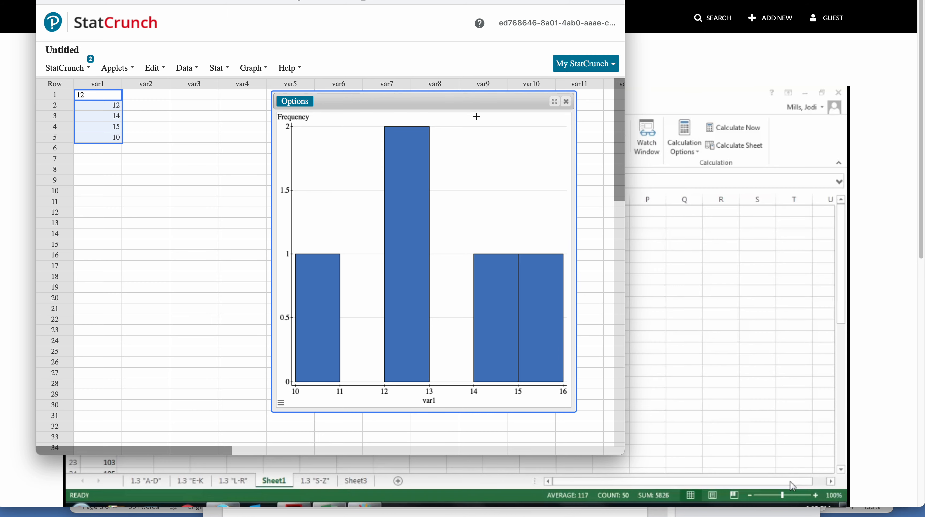
left_click(566, 102)
- Examine the available graph types, statistical calculators, help resources, My StatCrunch options and data tools
left_click(263, 73)
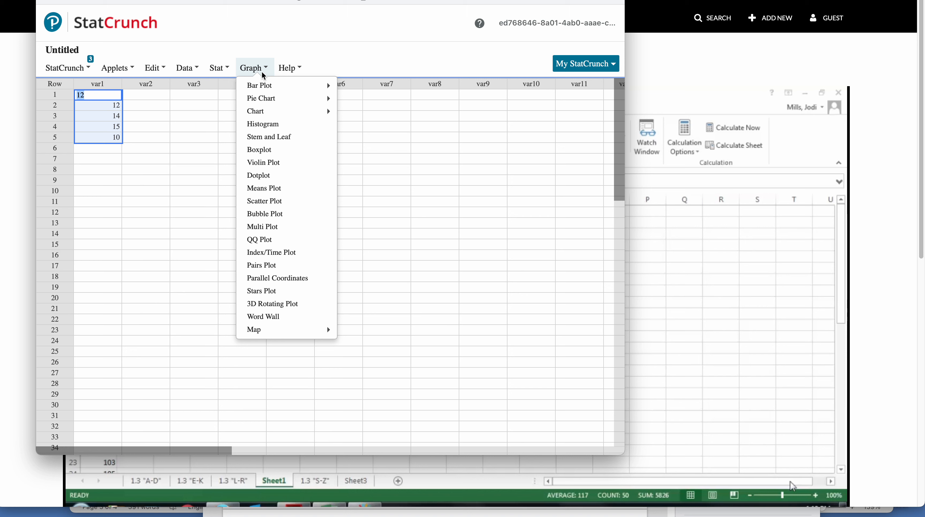
left_click(219, 68)
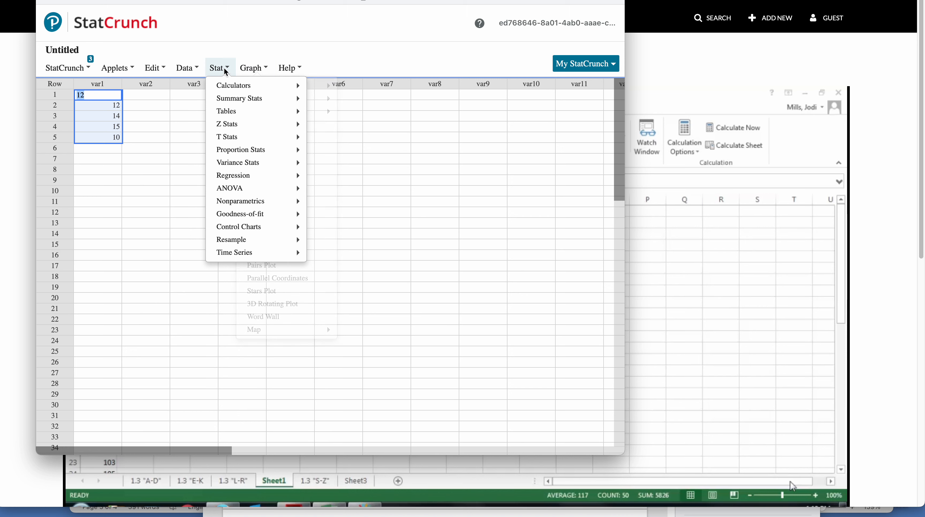
mouse_move(228, 88)
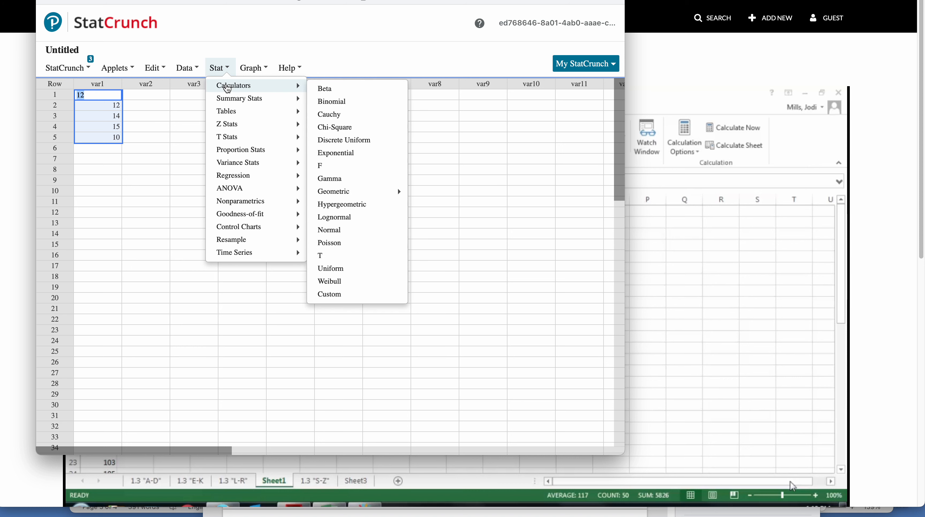
left_click(291, 68)
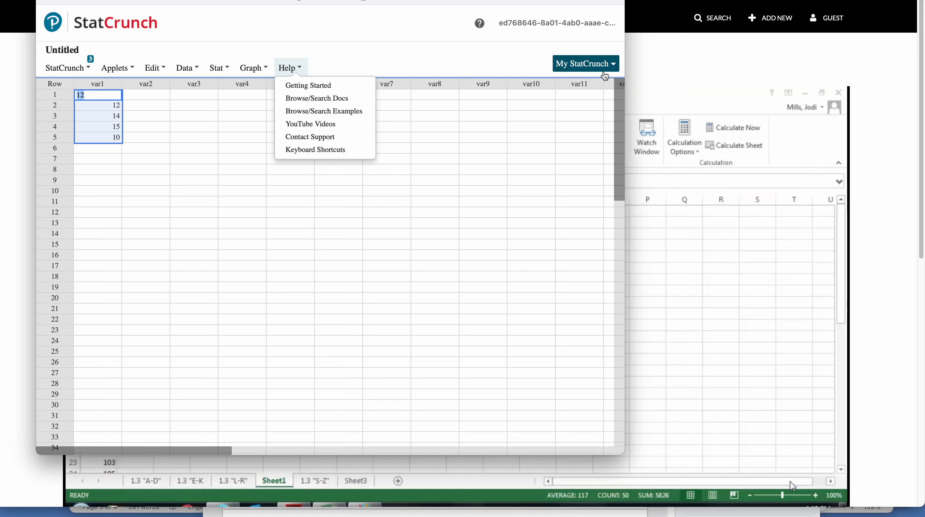
left_click(594, 64)
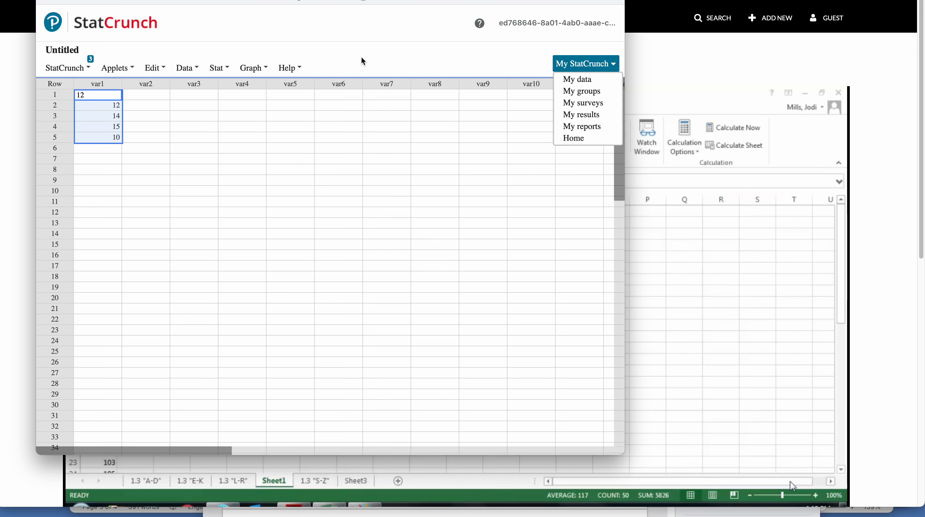
left_click(65, 75)
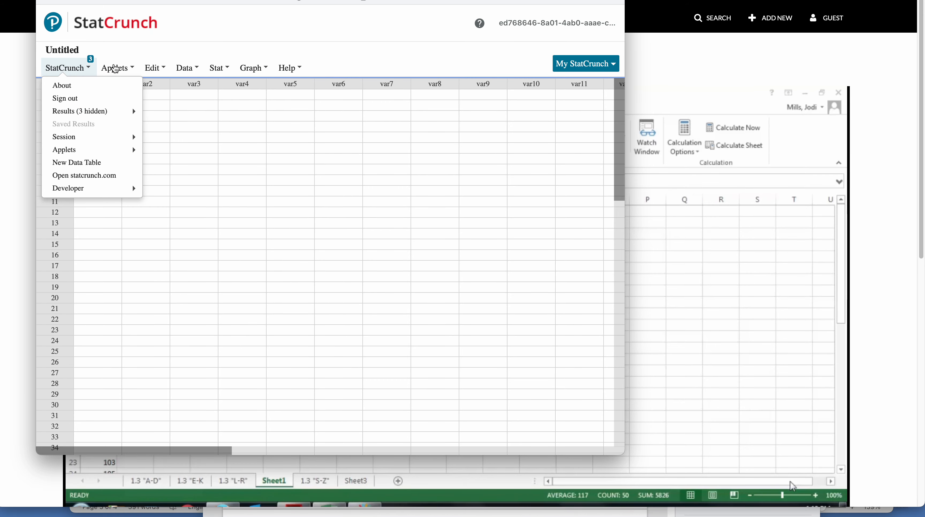
mouse_move(191, 74)
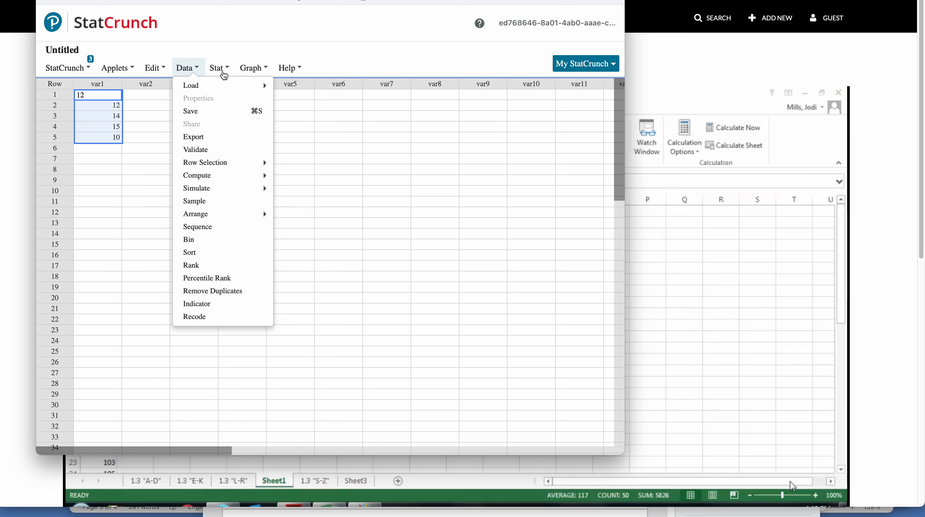
left_click(222, 72)
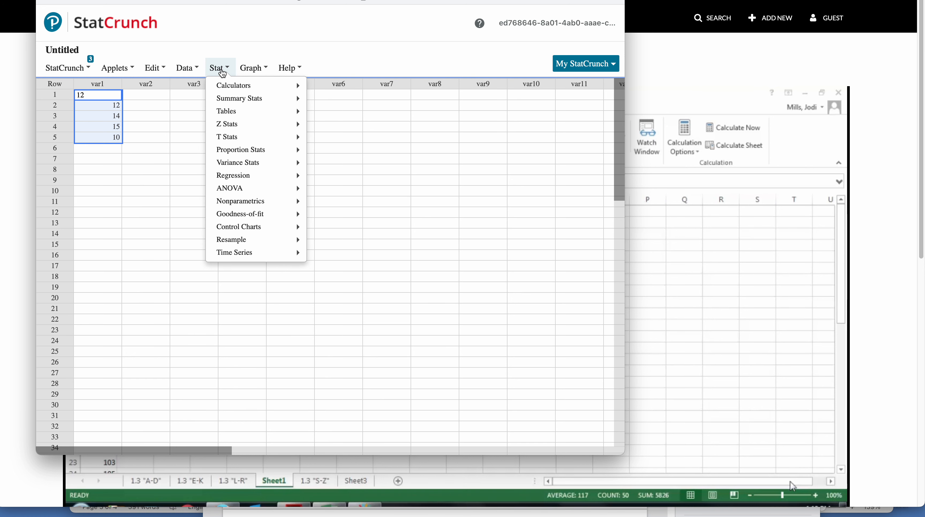
left_click(250, 69)
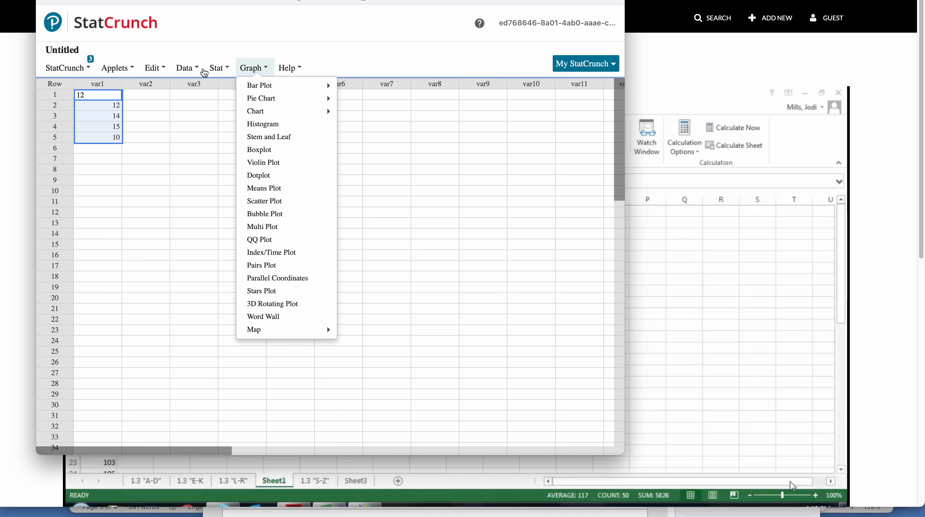
left_click(147, 106)
- Select the var1 data in rows 1 to 5 and compute column summary statistics for var1
left_click_drag(104, 96, 106, 146)
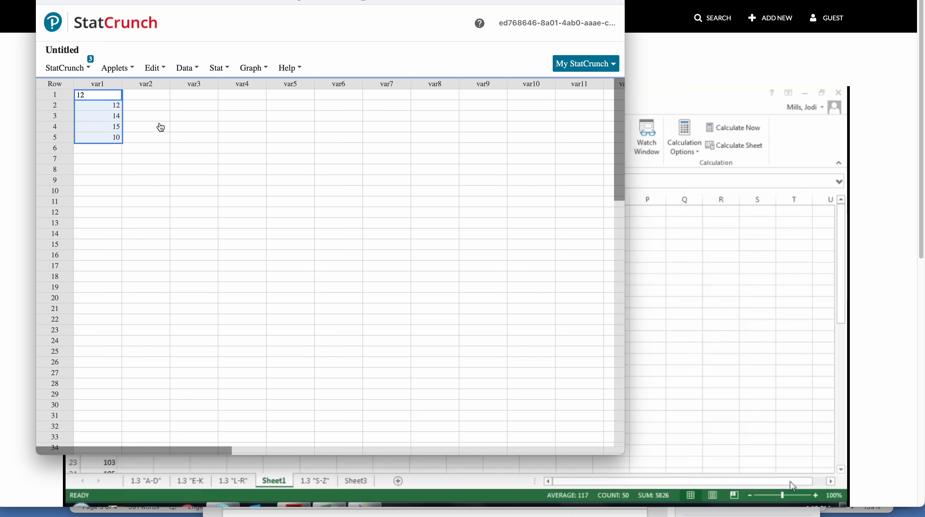
left_click(192, 131)
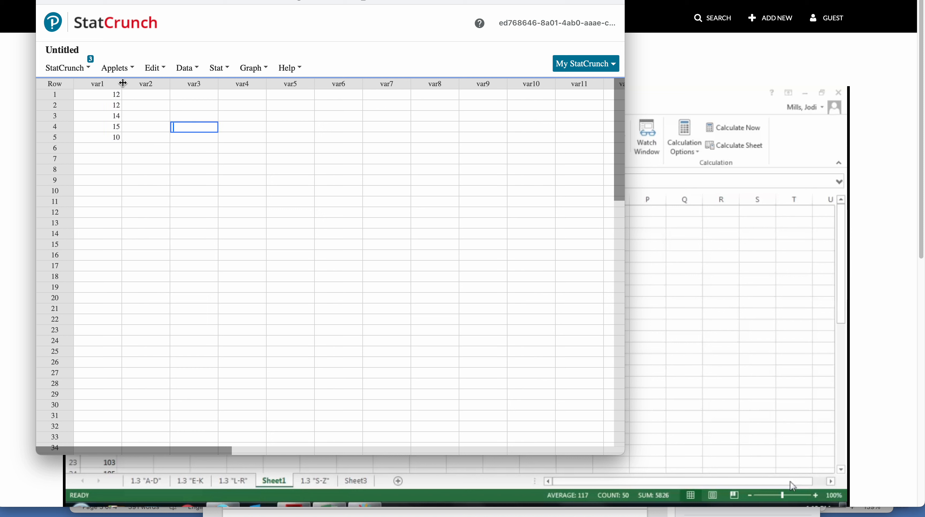
left_click_drag(105, 95, 105, 146)
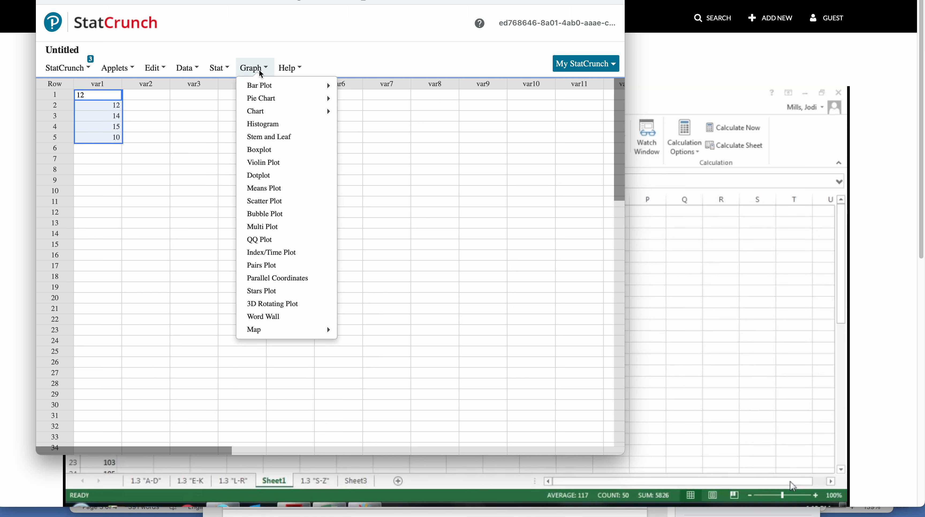
mouse_move(222, 70)
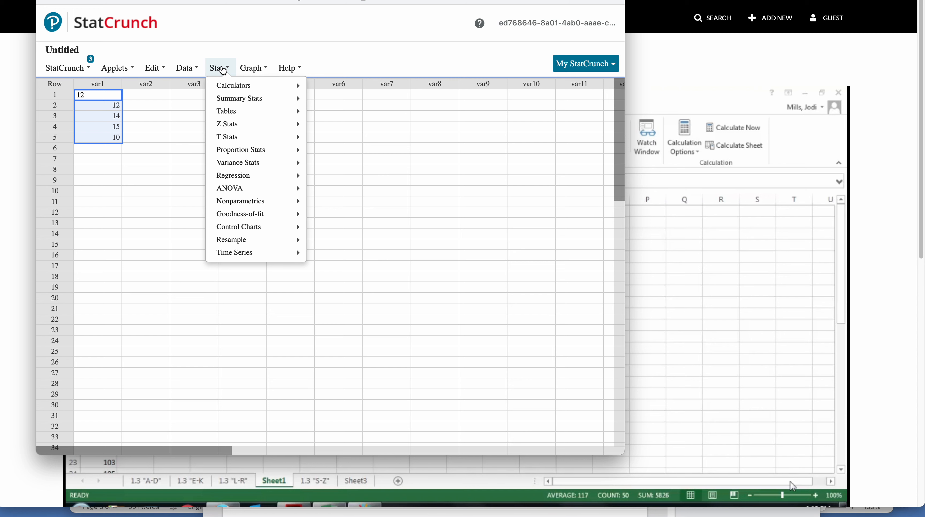
mouse_move(223, 105)
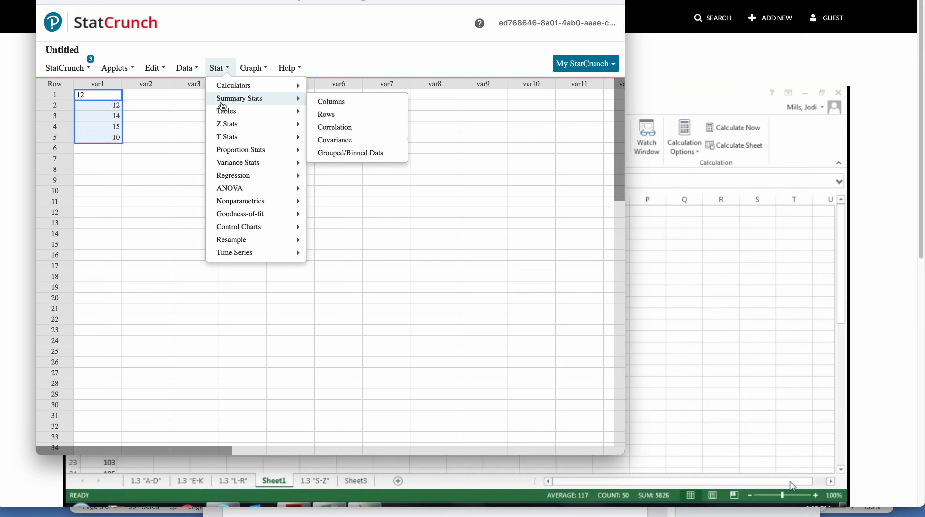
left_click(325, 103)
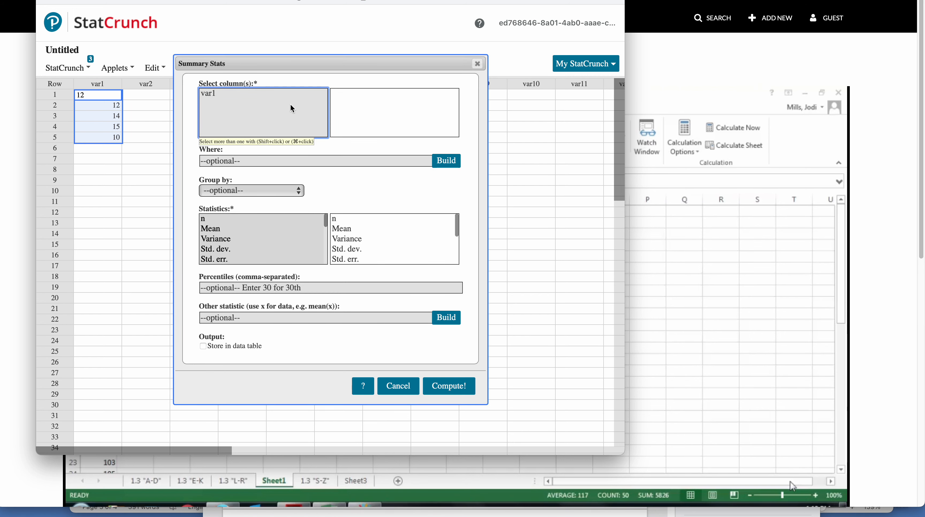
left_click(232, 96)
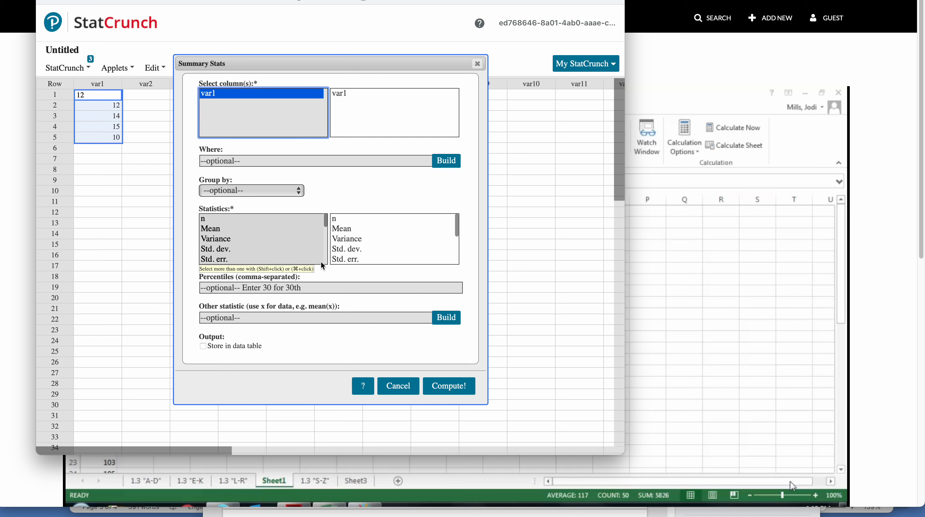
left_click(452, 389)
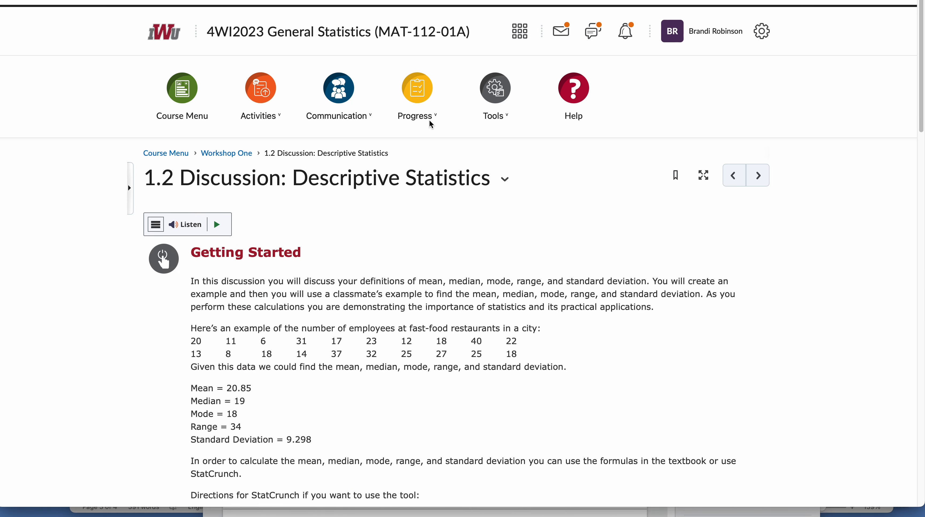
- Select the two rows of fast-food employee numbers in the course page 1.2 Discussion: Descriptive Statistics
scroll(431, 124, "down", 5)
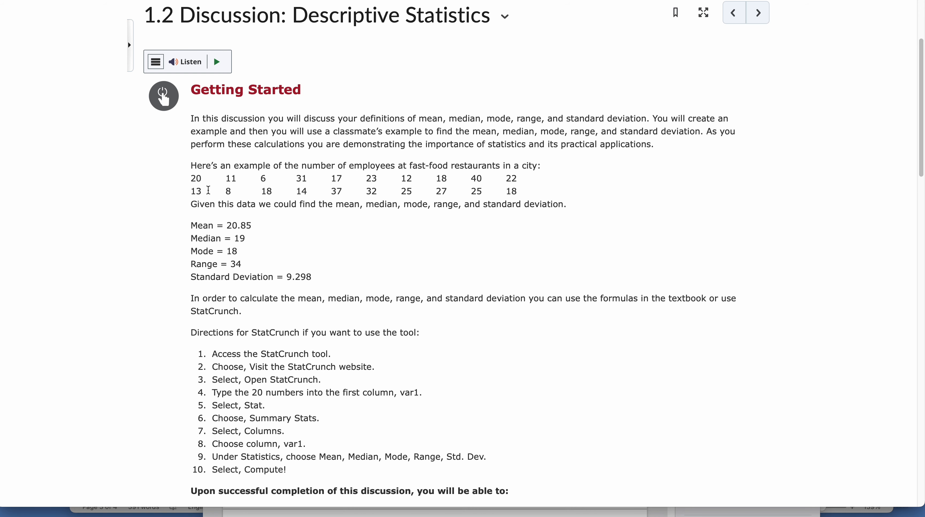
scroll(212, 207, "down", 2)
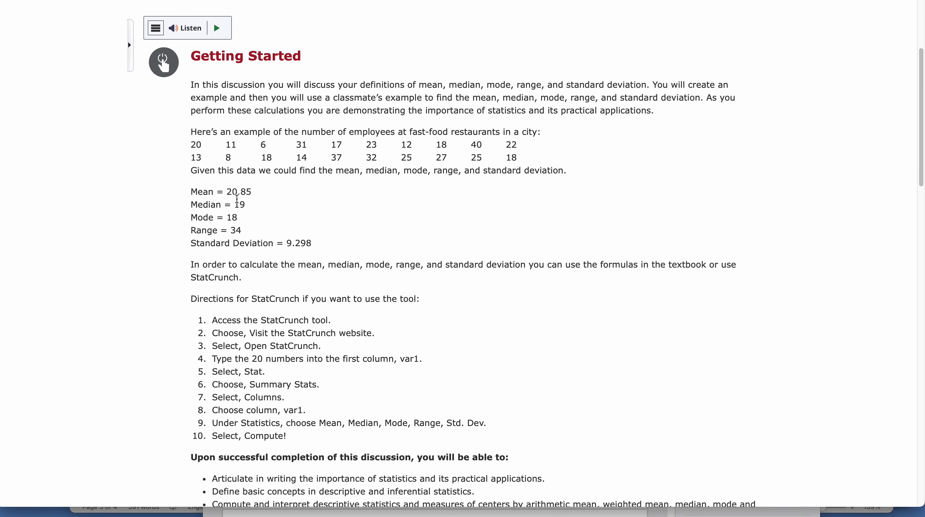
scroll(237, 199, "down", 5)
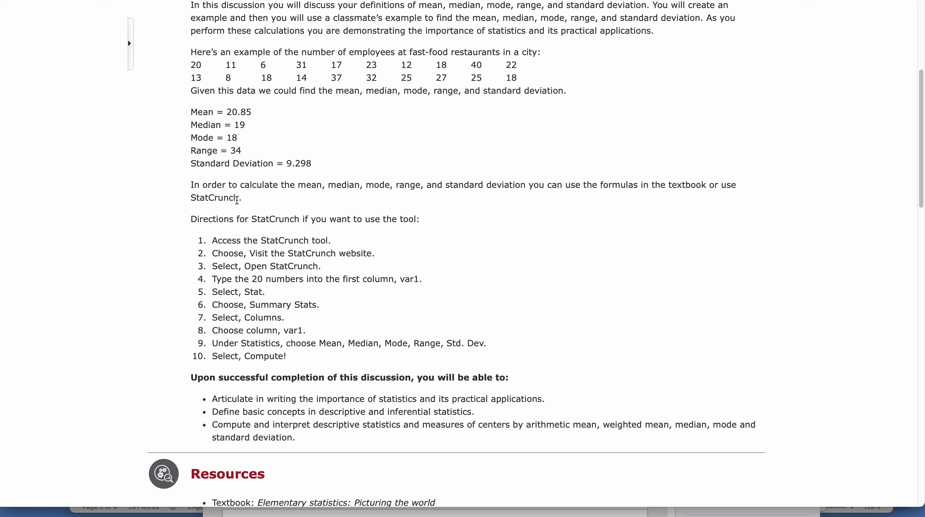
scroll(238, 200, "down", 1)
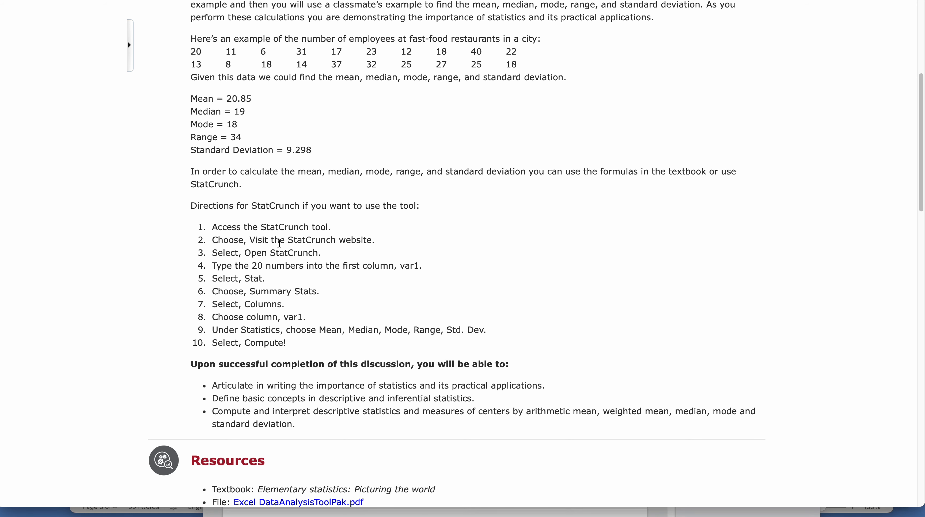
left_click_drag(192, 51, 525, 63)
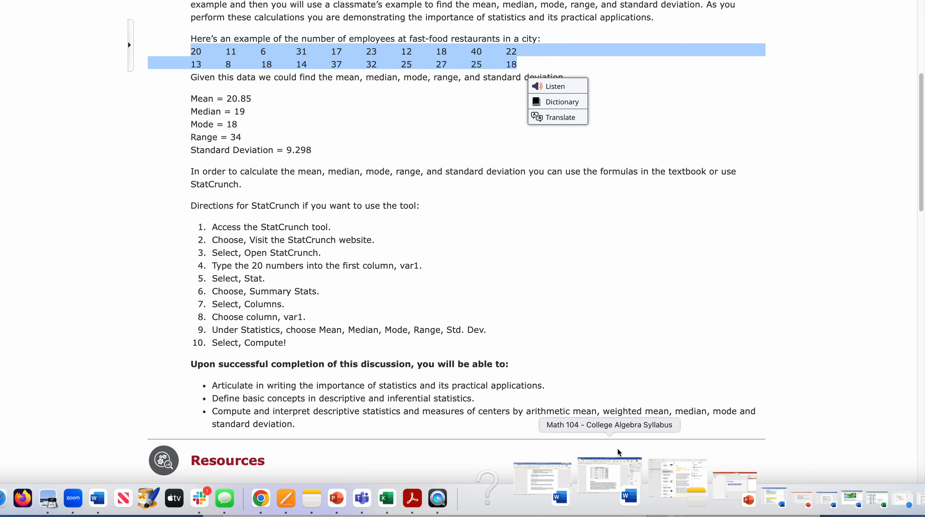
- Switch to StatCrunch and try to paste the employee numbers starting at row 1 of var1
left_click(863, 495)
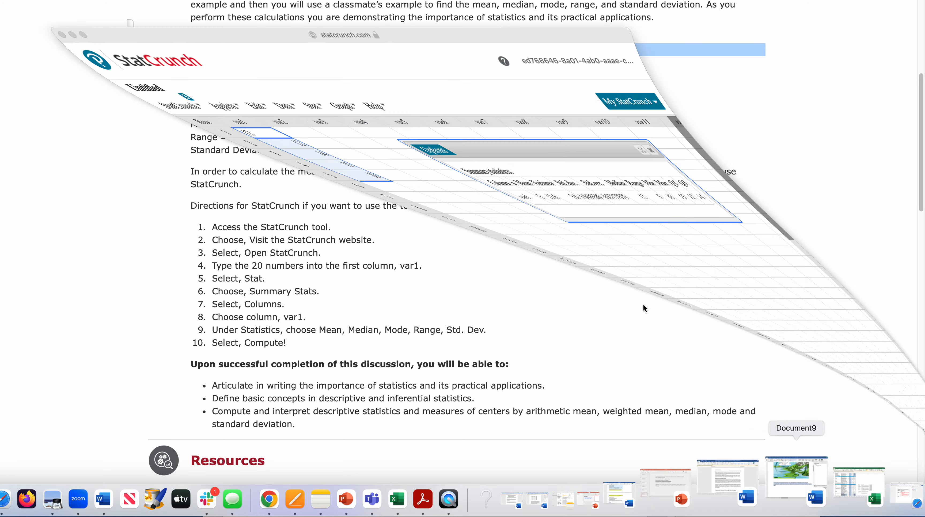
left_click(105, 113)
left_click(104, 96)
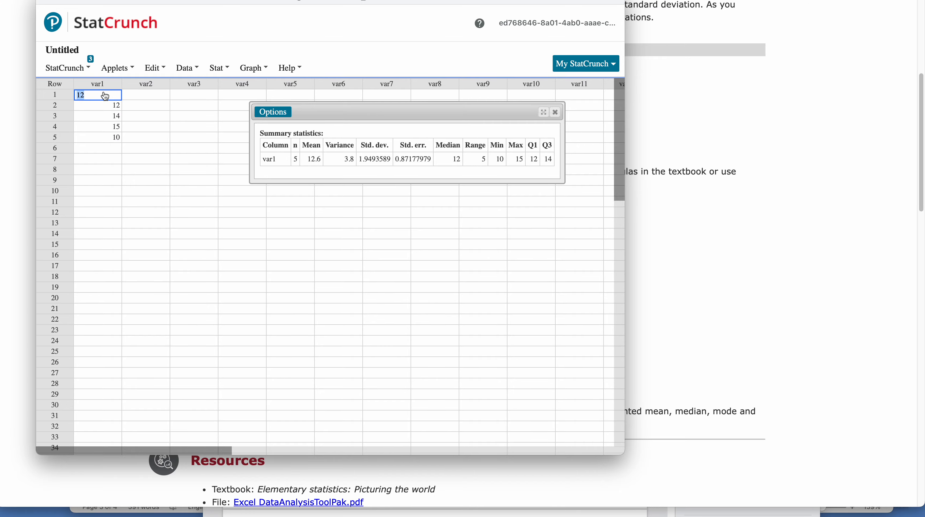
key("super+v")
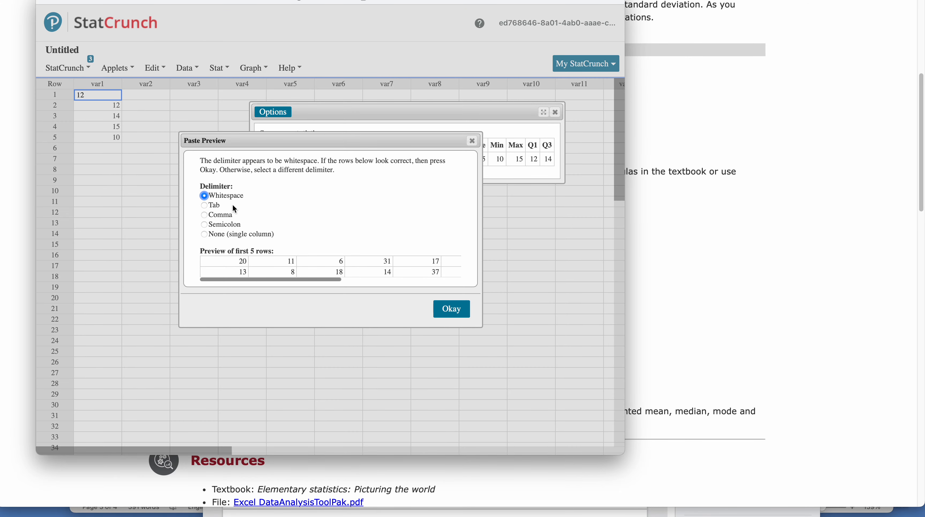
left_click(472, 140)
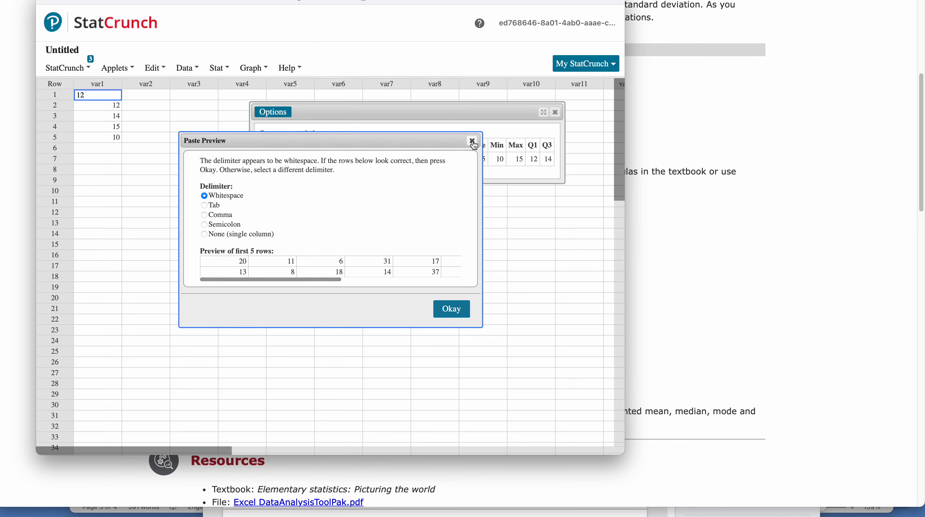
- Place the StatCrunch window beside the example and replace rows 1 to 5 of var1 with 20, 11, 6, 31 and 17
left_click_drag(306, 0, 662, 13)
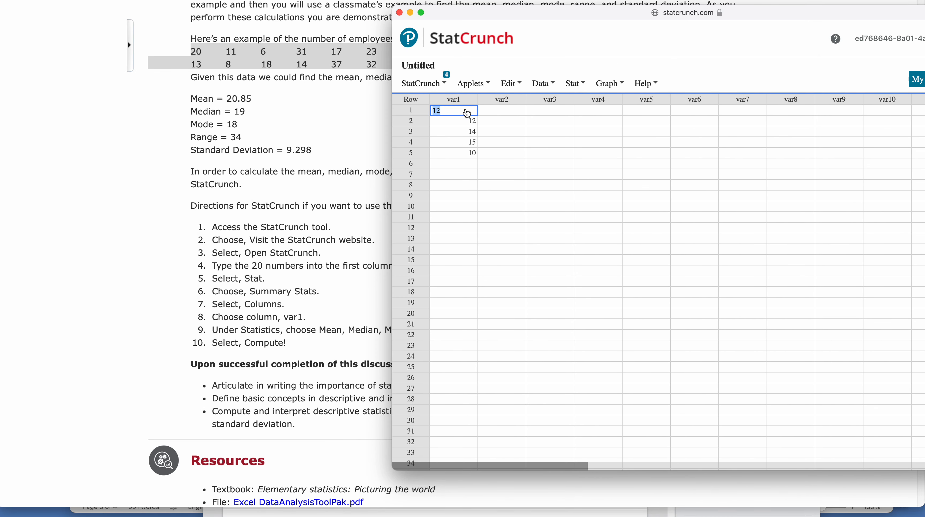
key("Return")
type("11")
key("Return")
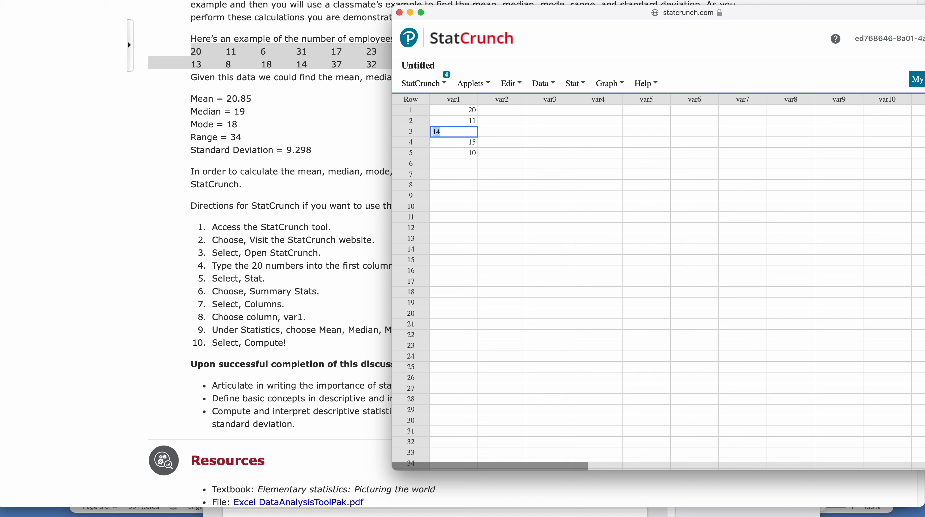
type("6")
key("Return")
key("Return")
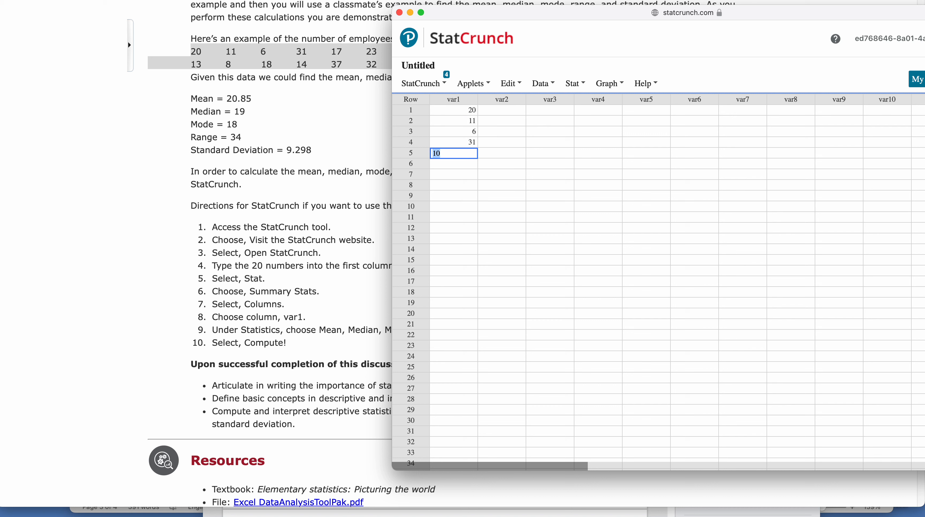
type("17")
- Enter 23, 12, 18, 40 and 22 in rows 6 to 10 of var1, moving the StatCrunch window clear of the example numbers
key("Return")
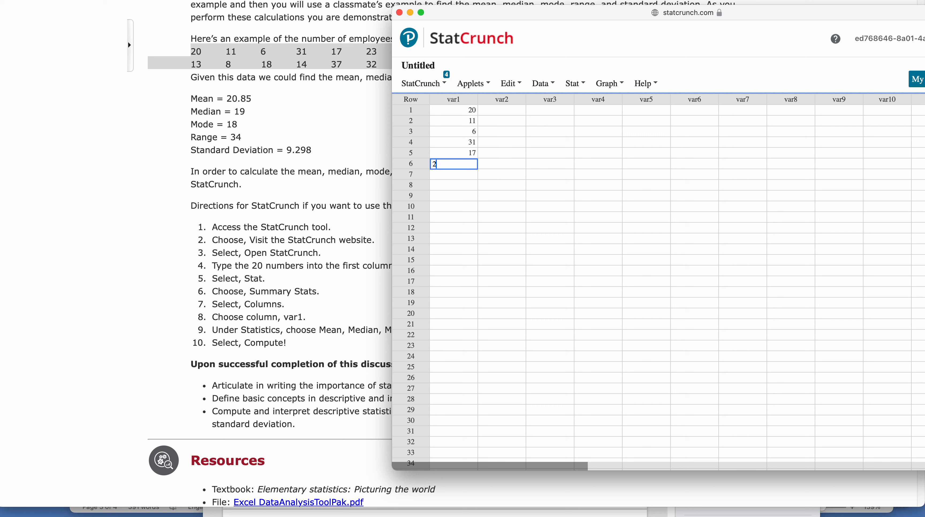
type("3")
key("Return")
left_click_drag(495, 13, 471, 107)
type("12")
key("Return")
type("18")
key("Return")
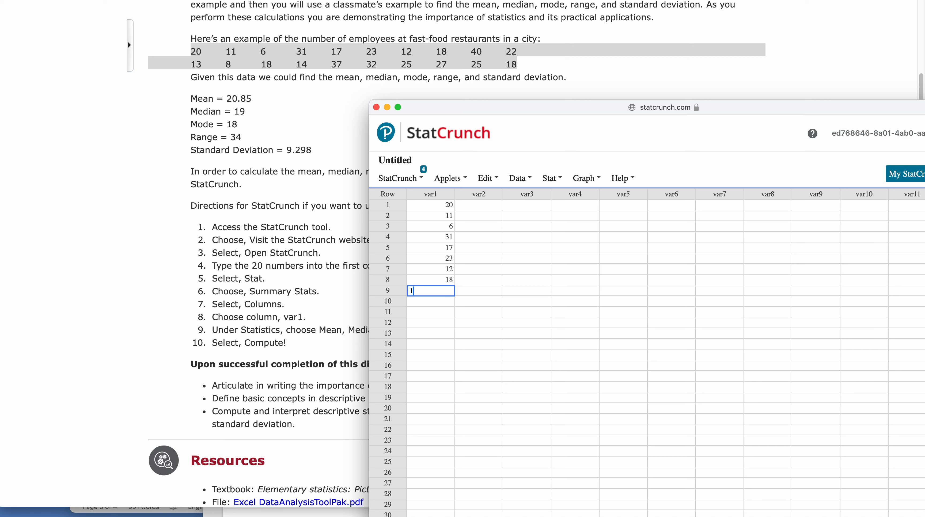
type("40")
key("Return")
type("22")
key("Return")
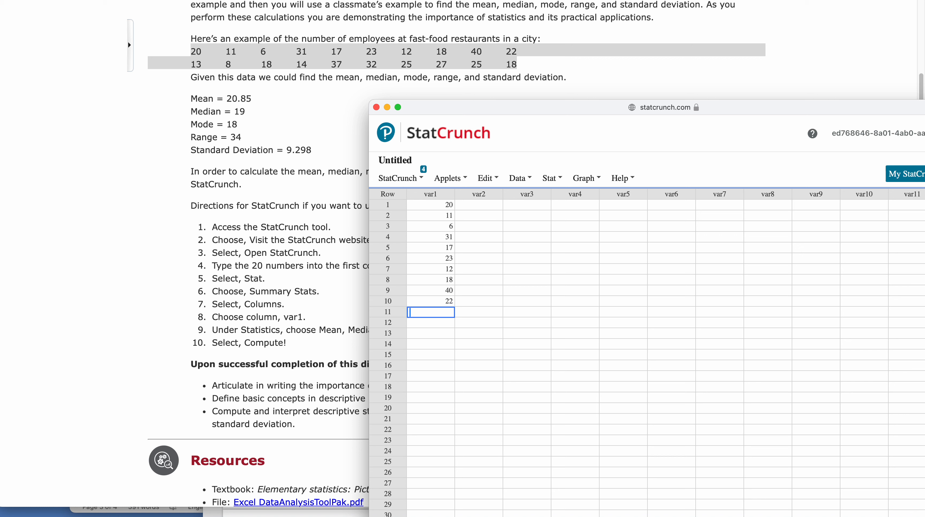
- Enter the employee numbers 13, 8, 18, 14 and 37 in rows 11 to 15 of var1
type("13")
key("Return")
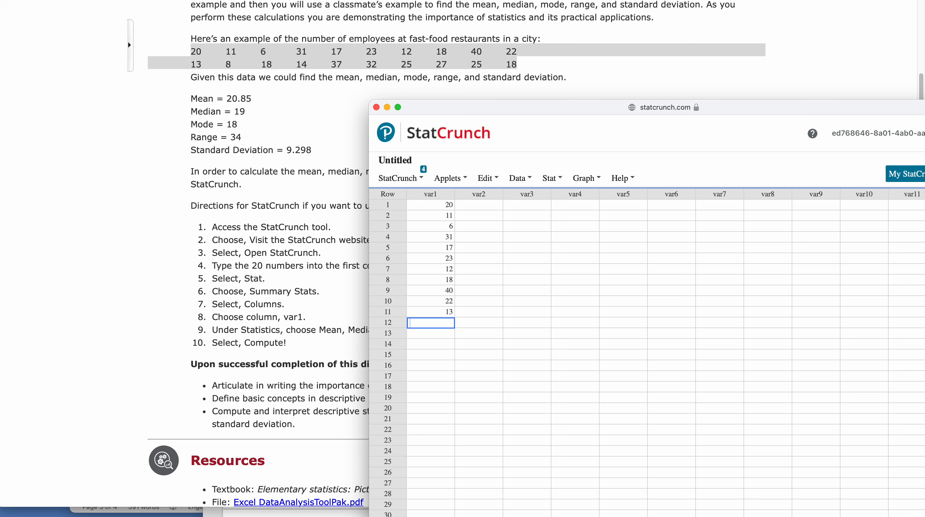
type("8")
key("Return")
type("18")
key("Return")
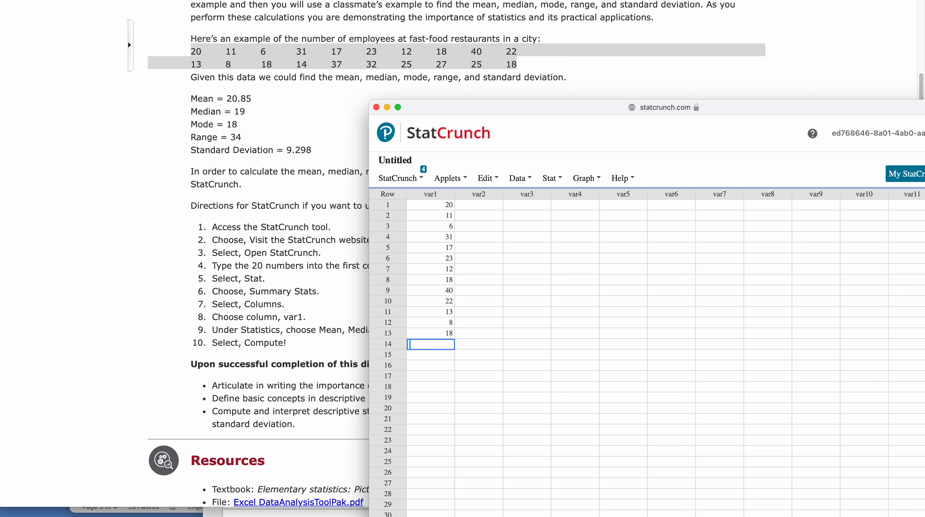
type("14")
key("Return")
type("7")
key("Return")
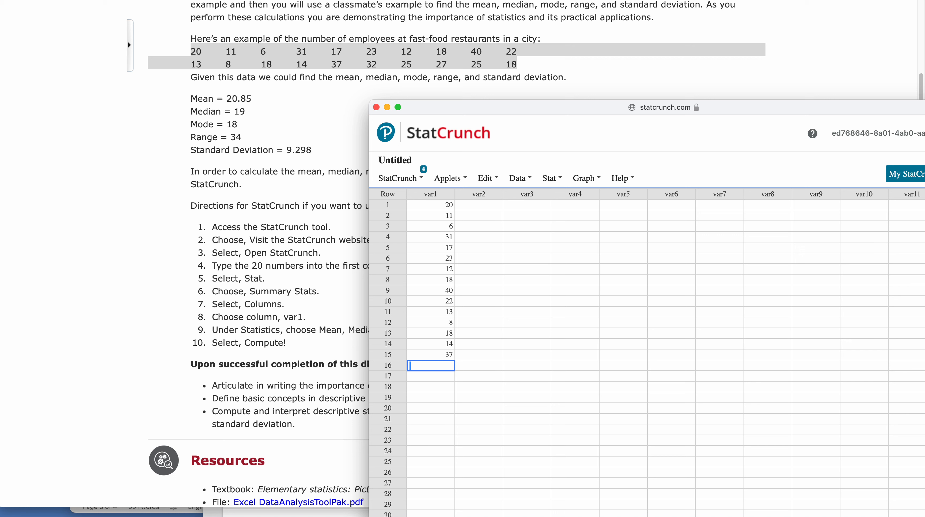
- Enter the last employee numbers 32, 25, 27, 25 and 18 in rows 16 to 20 of var1
type("32")
key("Return")
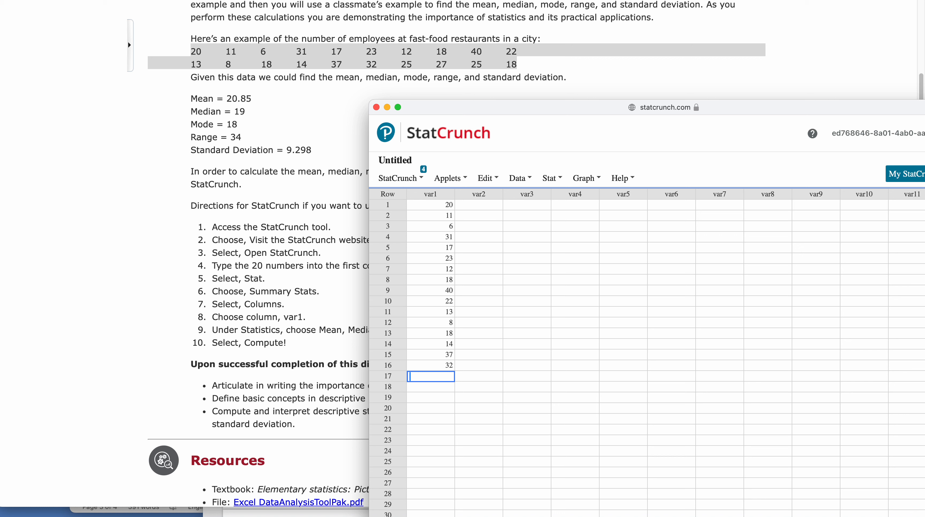
type("25")
key("Return")
key("Return")
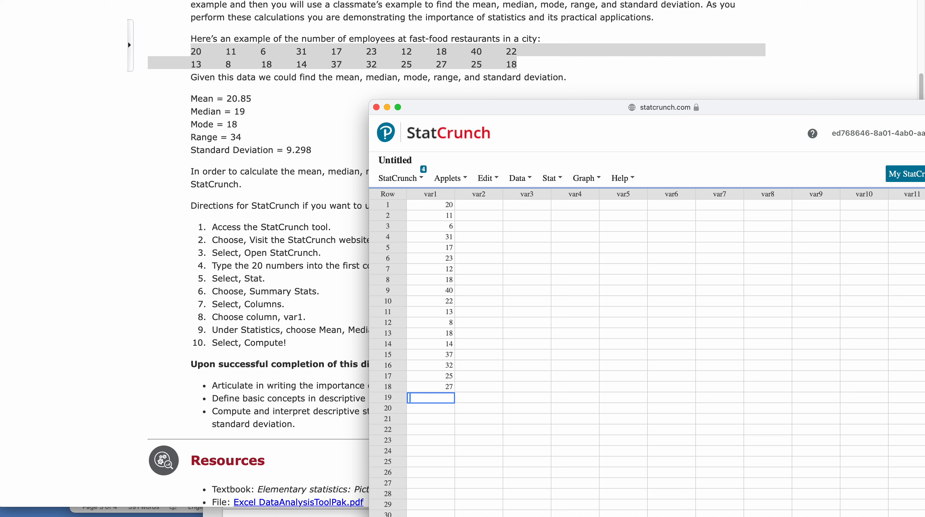
type("25")
key("Return")
type("18")
key("Return")
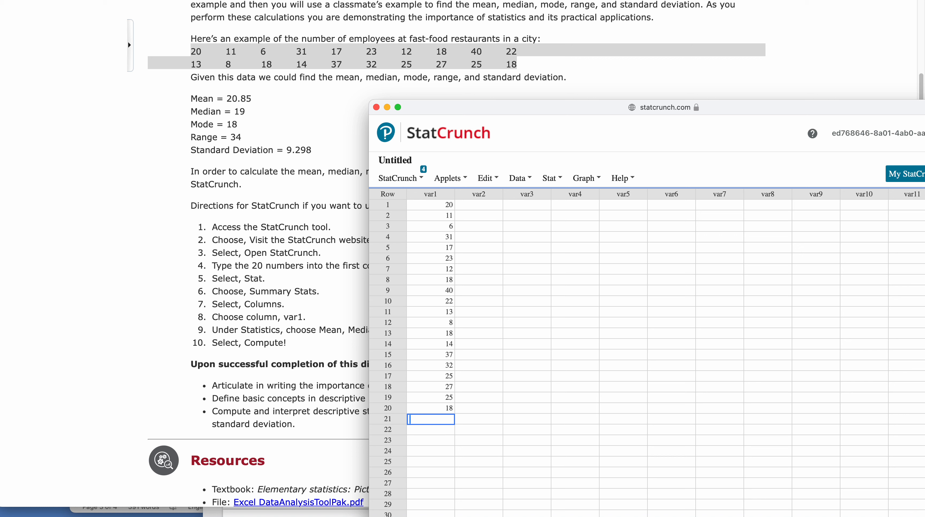
- Select the var1 data in rows 1 to 20 and compute column summary statistics for var1 with the default statistics
left_click_drag(428, 205, 442, 410)
left_click(551, 177)
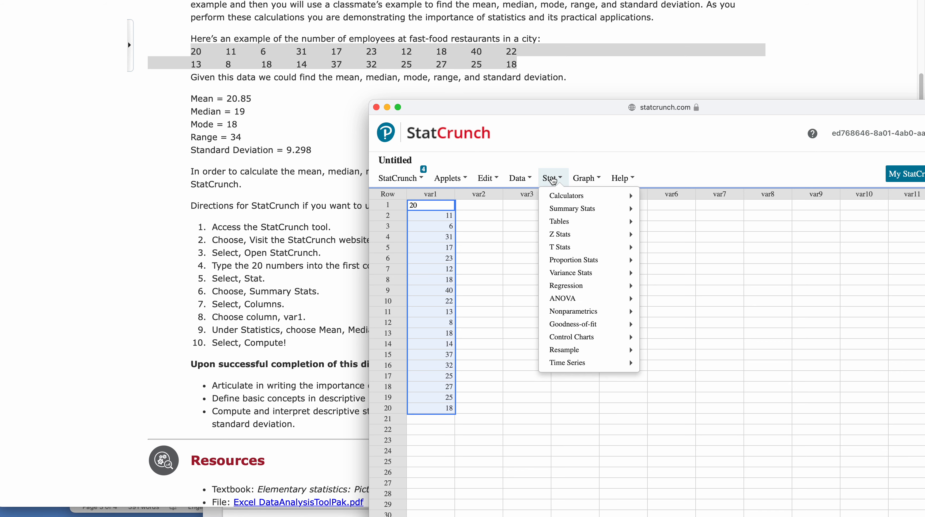
mouse_move(575, 208)
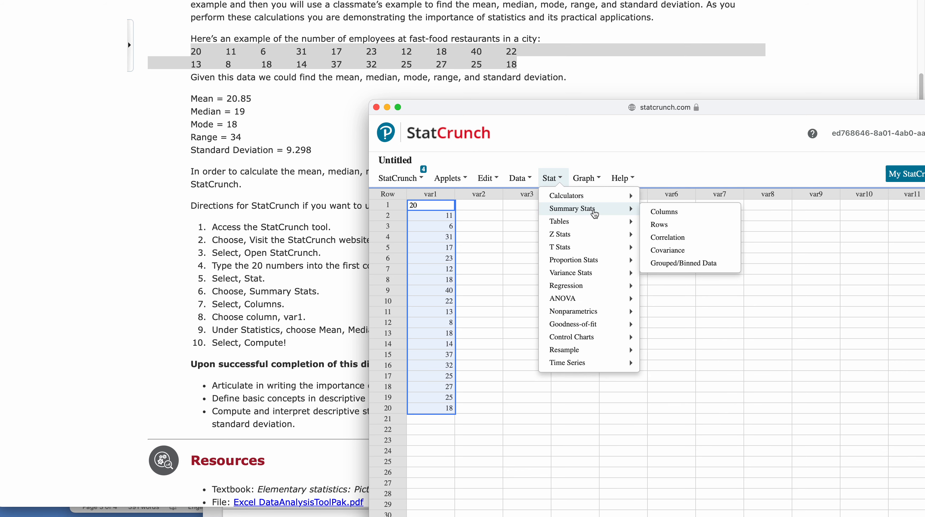
left_click(688, 214)
left_click(548, 204)
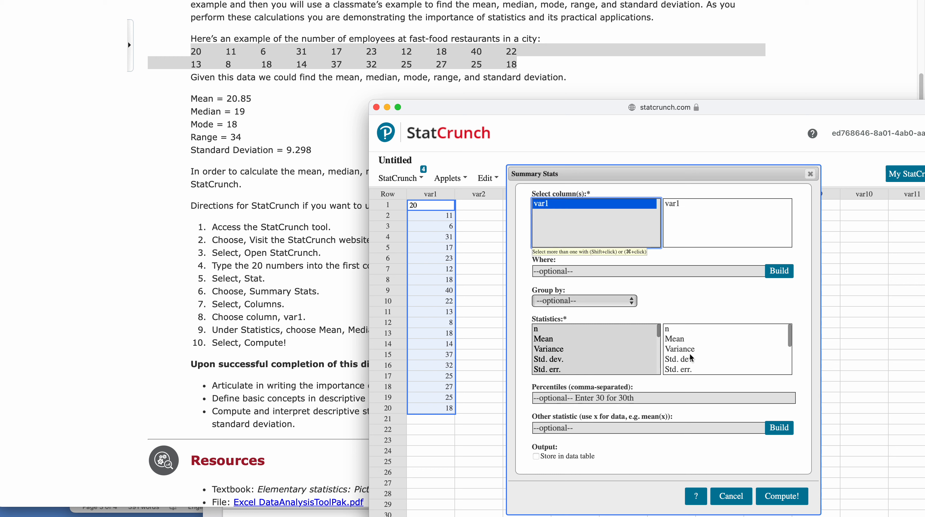
left_click(782, 497)
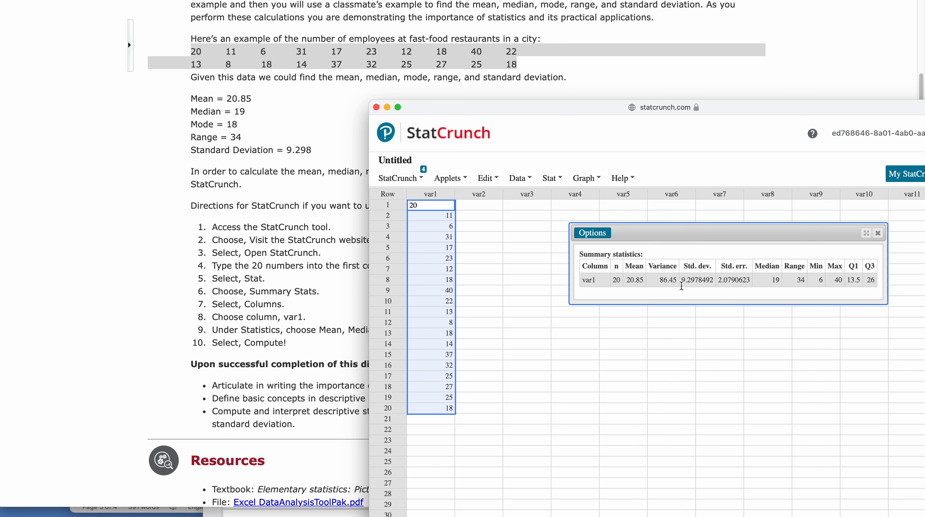